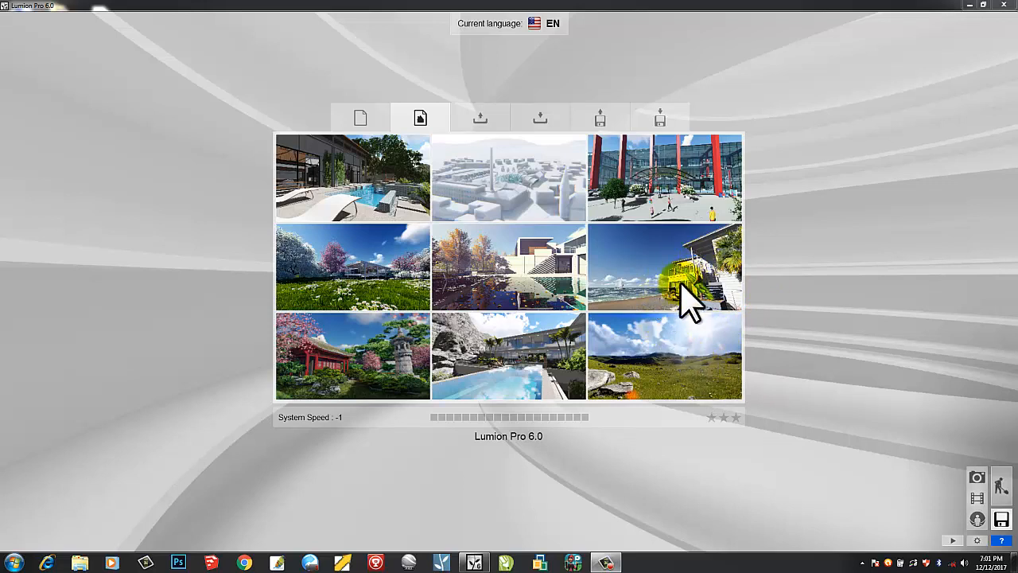
Step: Open the example scene of the glass building with red columns, frame the entrance plaza, and enter Photo mode
click(684, 201)
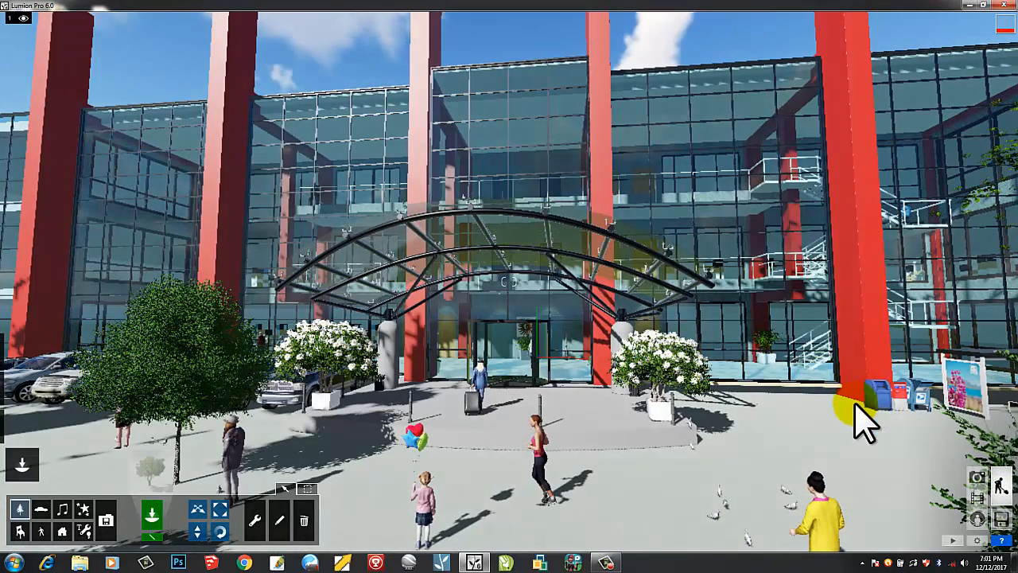
right_drag(692, 309, 684, 329)
scroll(684, 330, down, 5)
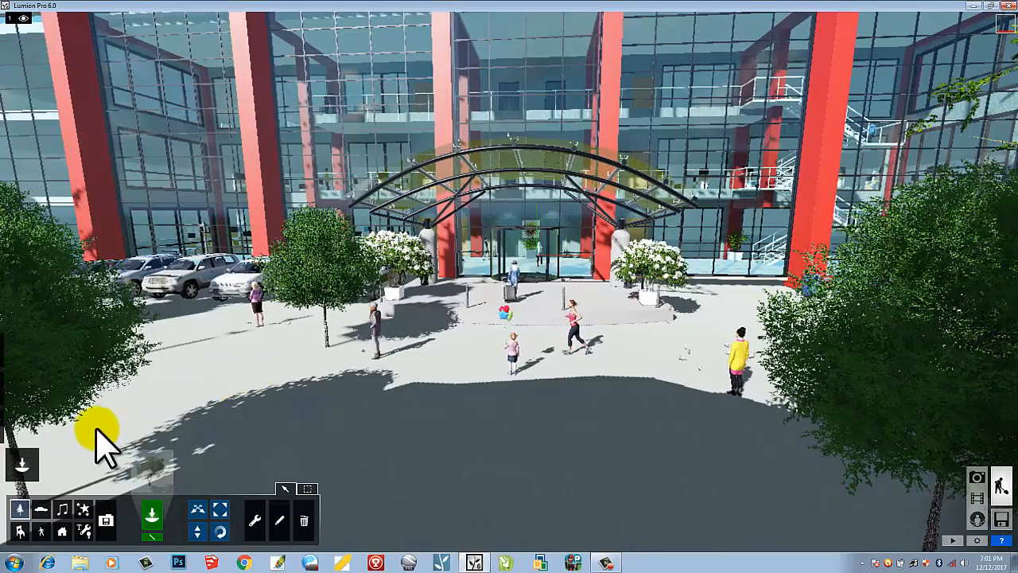
mouse_move(2, 435)
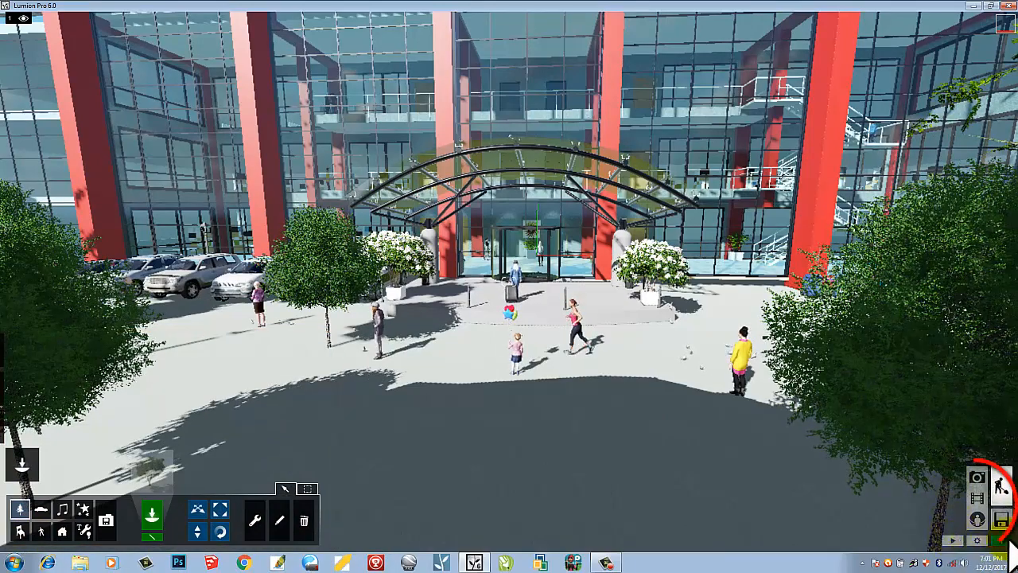
click(977, 479)
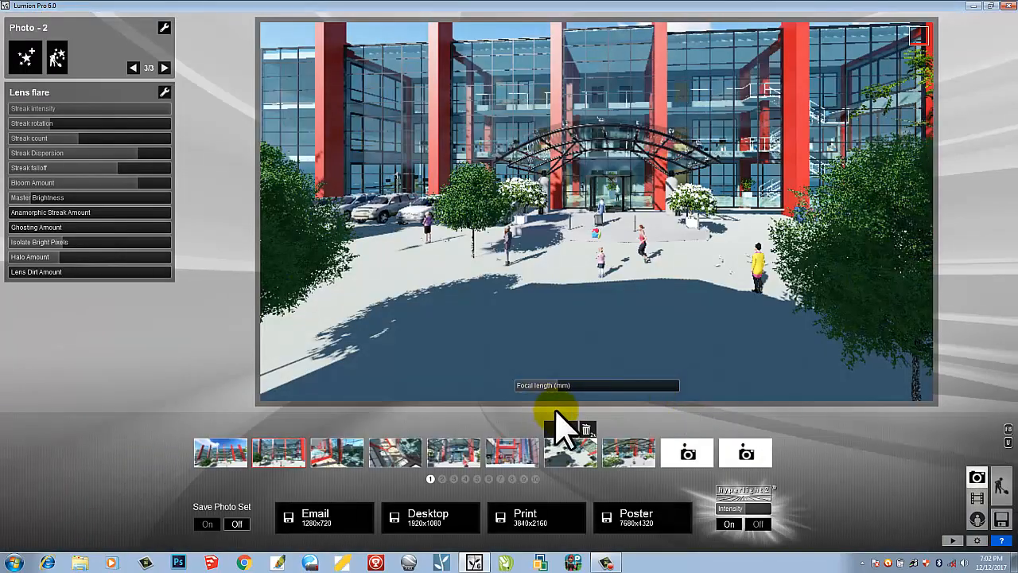
Step: Frame the entrance and the people in front of it, and store that camera view in the empty Photo 9 slot
click(682, 455)
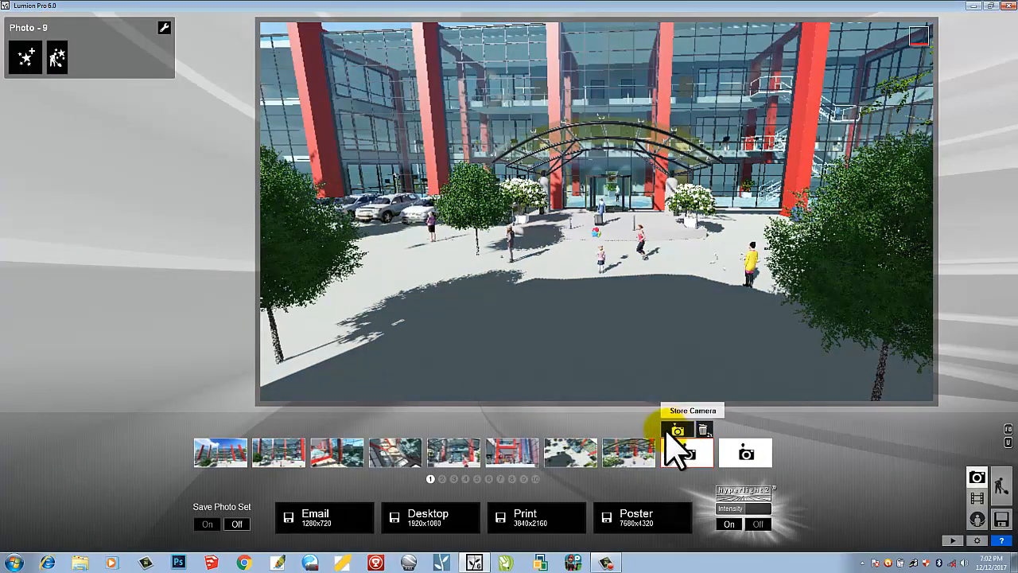
click(459, 450)
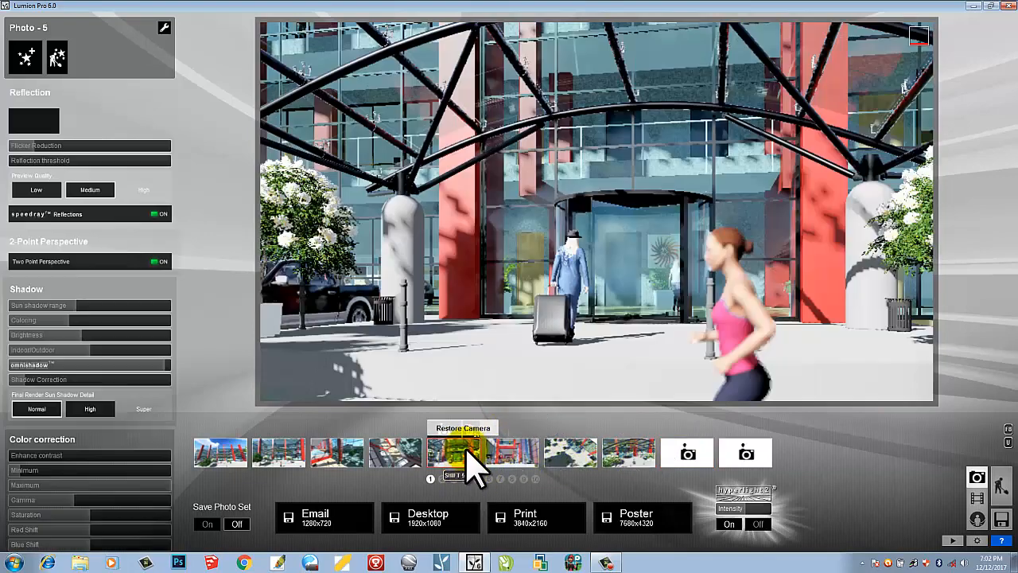
click(688, 453)
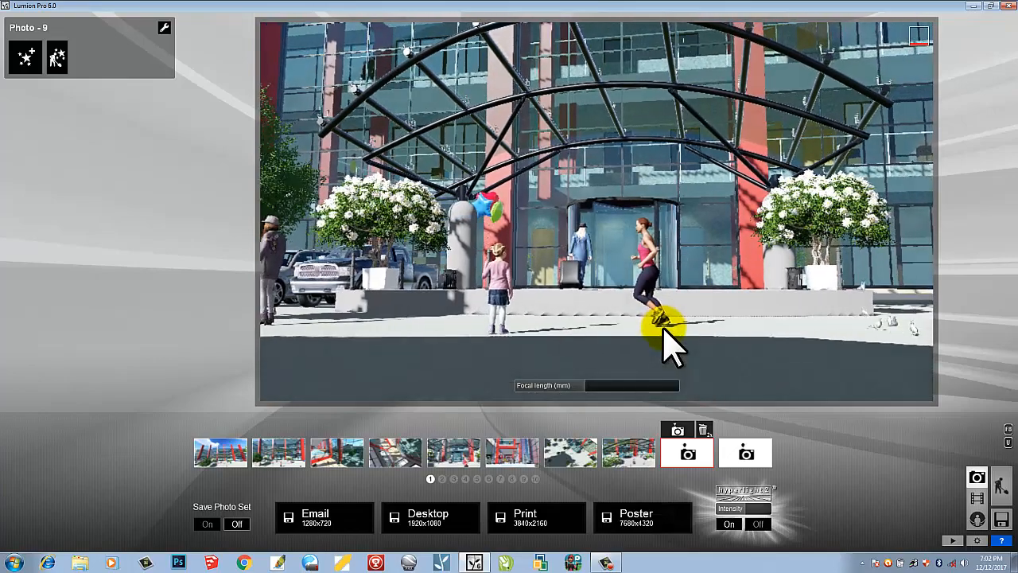
key(q)
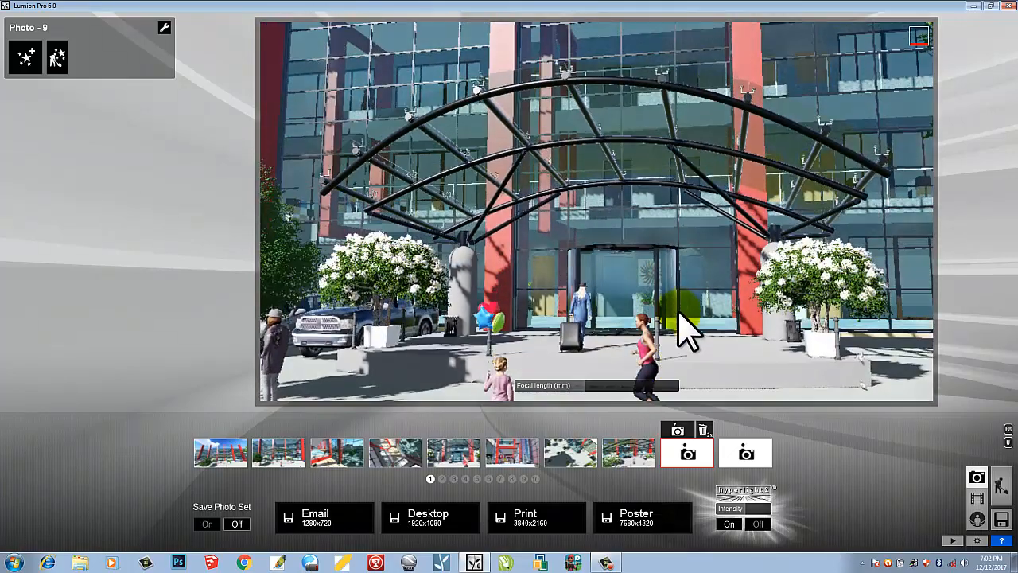
right_drag(678, 313, 678, 318)
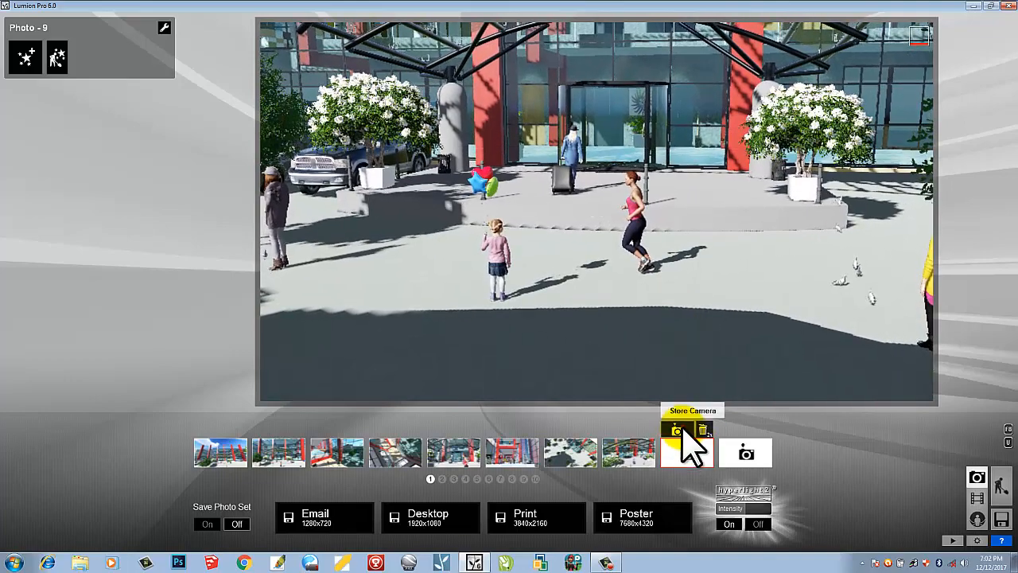
click(682, 425)
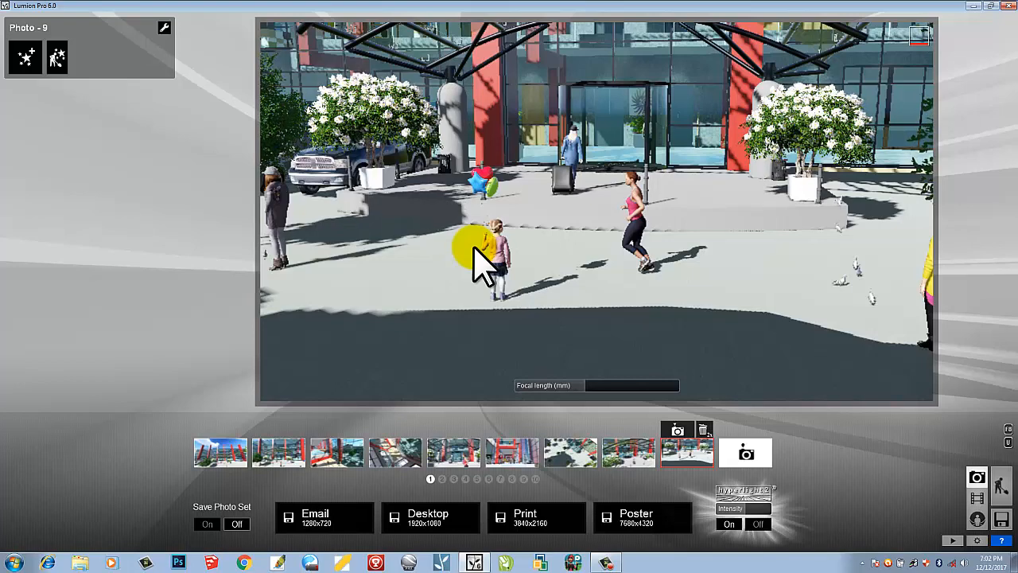
Step: Look through the photo effect categories for Photo 9, from World and Weather to Style and Sketch
click(30, 52)
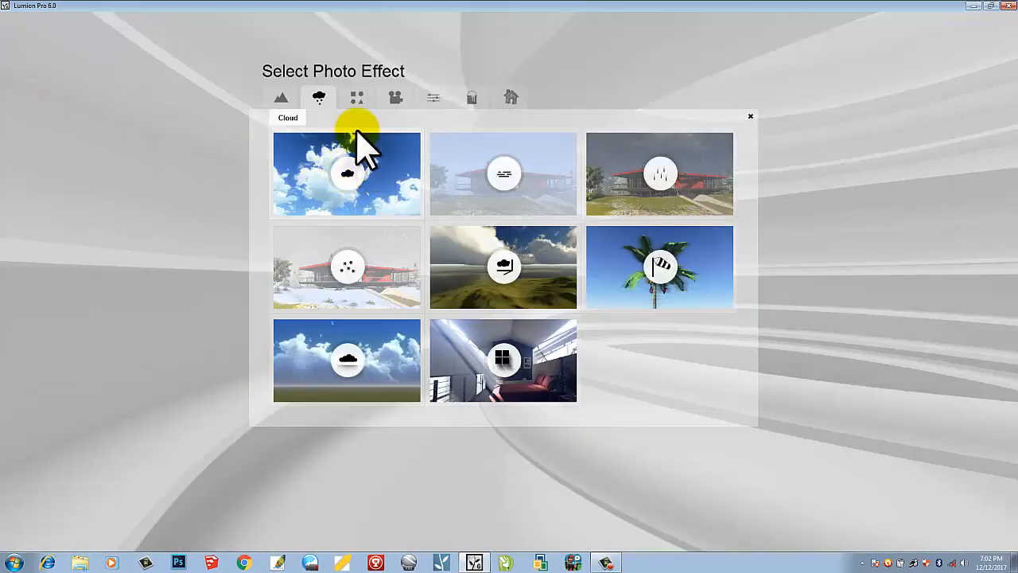
click(274, 98)
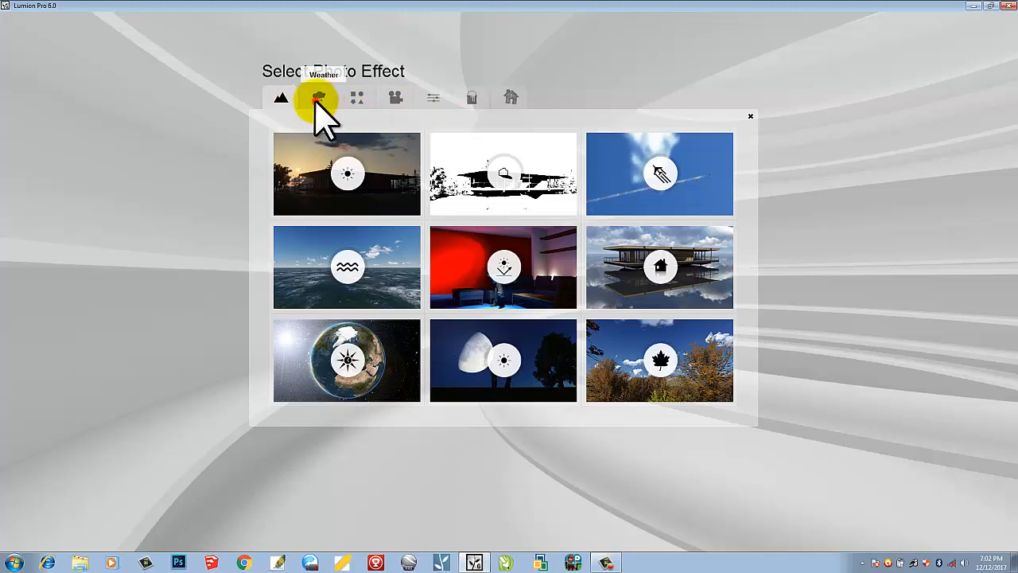
click(319, 99)
click(359, 98)
click(390, 98)
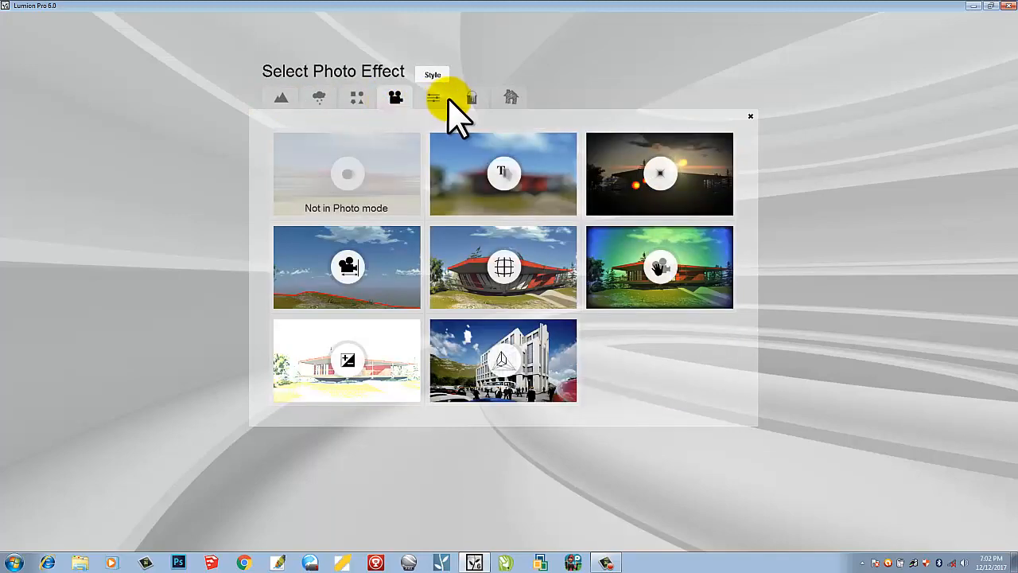
click(442, 98)
click(473, 99)
click(509, 98)
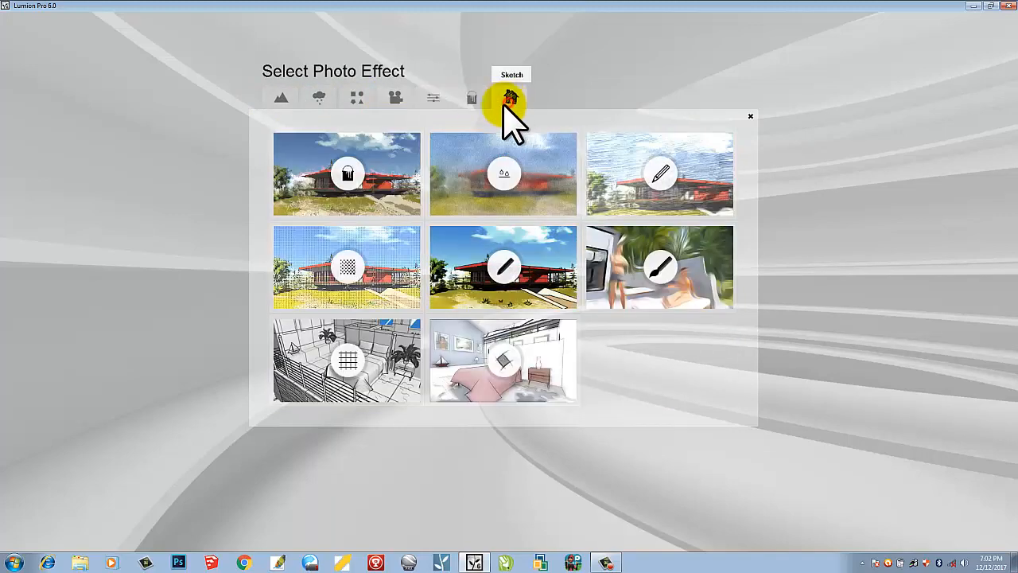
Step: Add a Sun effect to Photo 9, set the sun height to 0.3, and adjust the sun heading
click(288, 97)
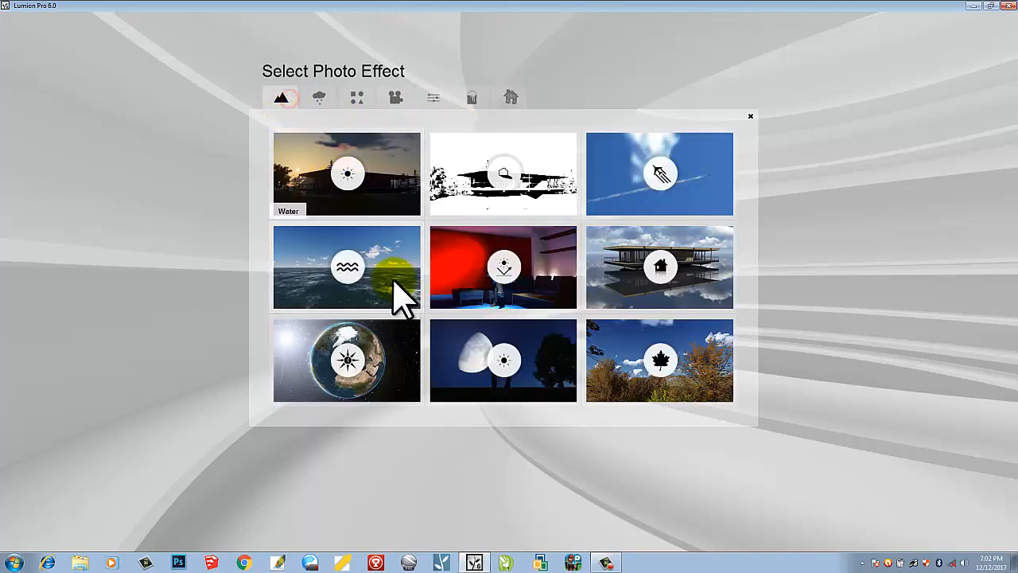
click(322, 187)
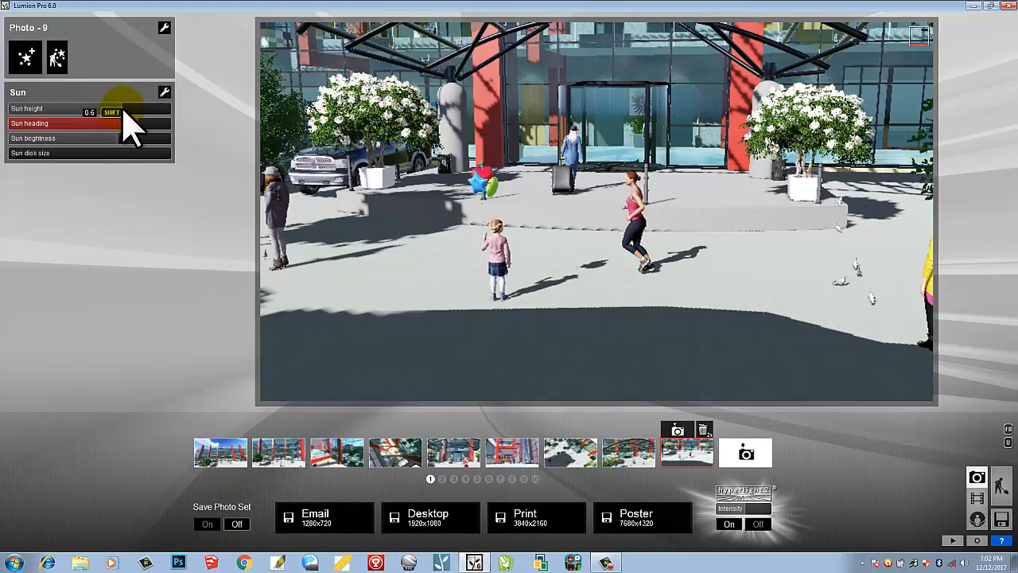
drag(95, 110, 116, 111)
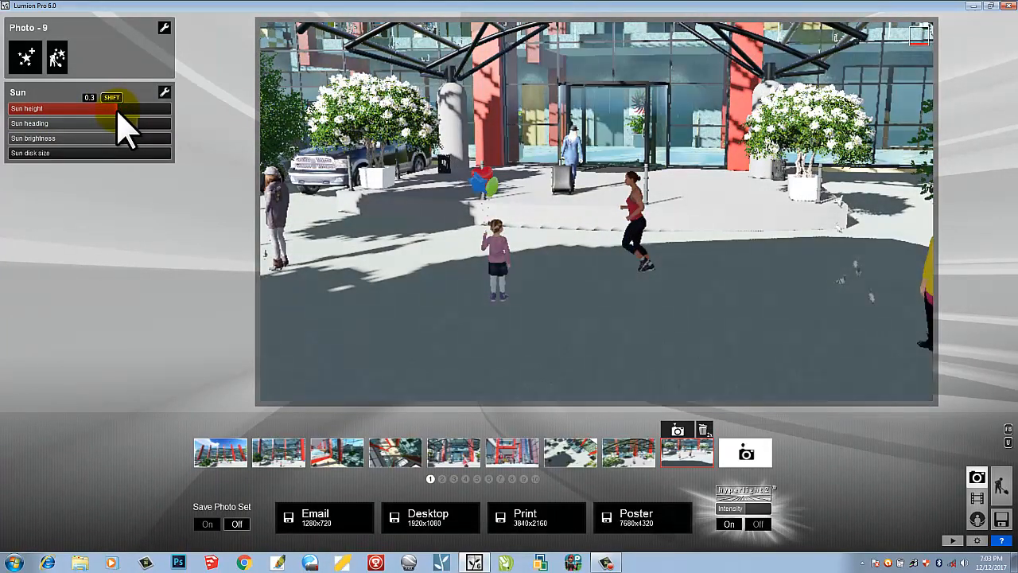
drag(118, 112, 22, 145)
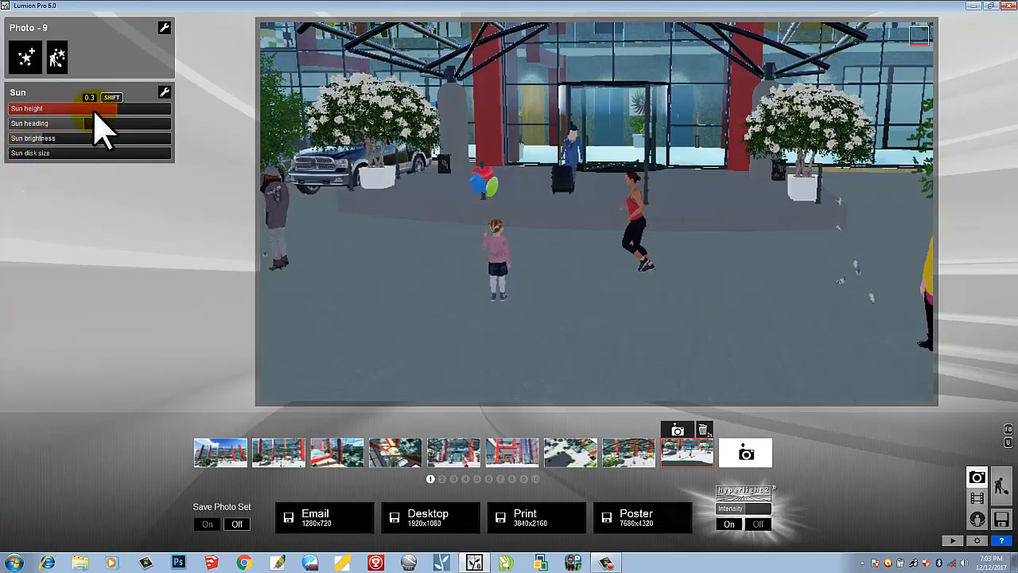
Step: Add a Snow effect from the weather effects to Photo 9
click(31, 52)
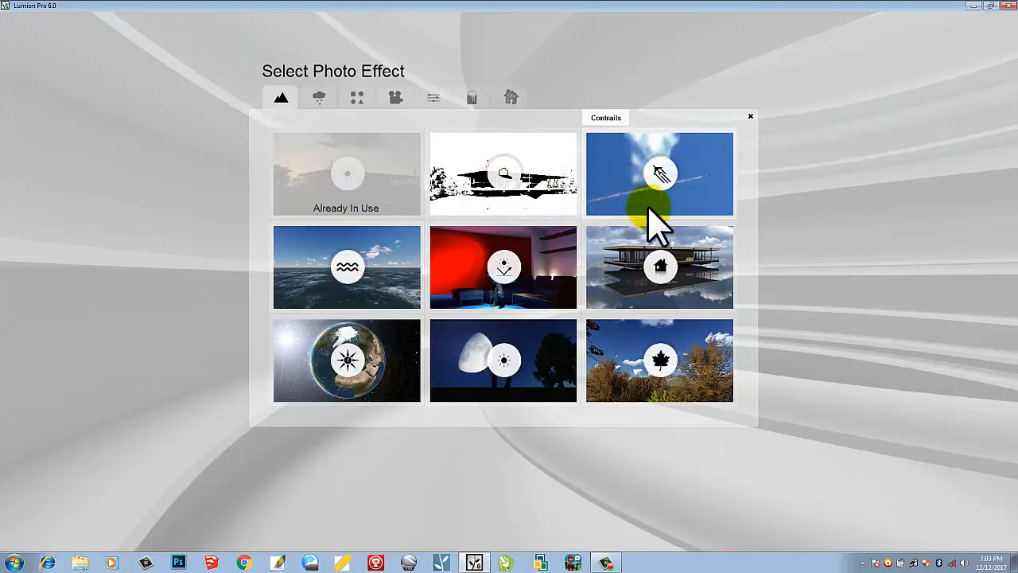
click(319, 97)
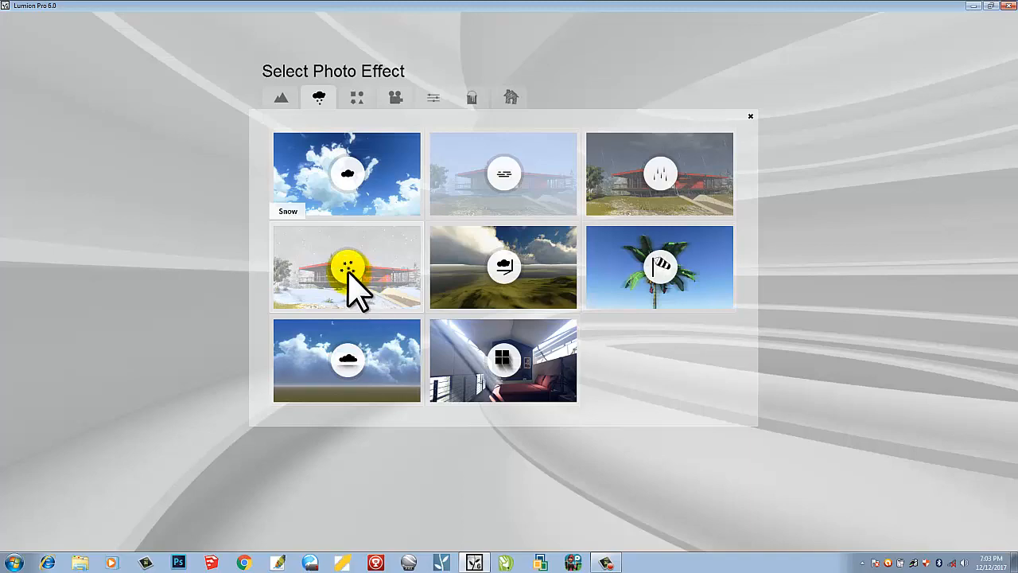
click(348, 269)
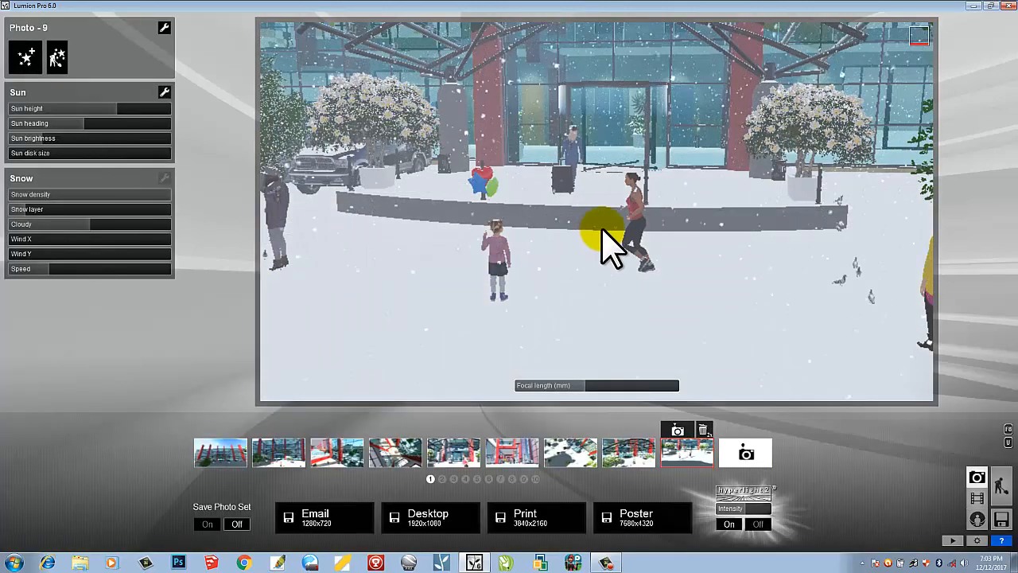
right_drag(643, 213, 666, 189)
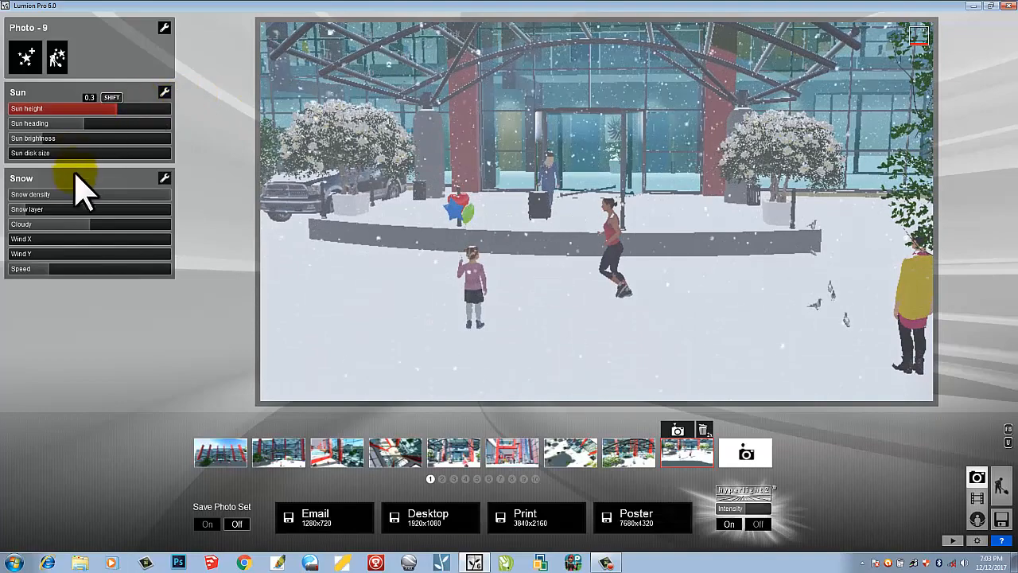
Step: Increase the falling speed, Wind X and Wind Y of the Snow effect
mouse_move(166, 197)
mouse_down()
mouse_move(132, 209)
mouse_move(42, 202)
mouse_move(170, 197)
mouse_up()
drag(49, 269, 109, 269)
drag(11, 254, 89, 229)
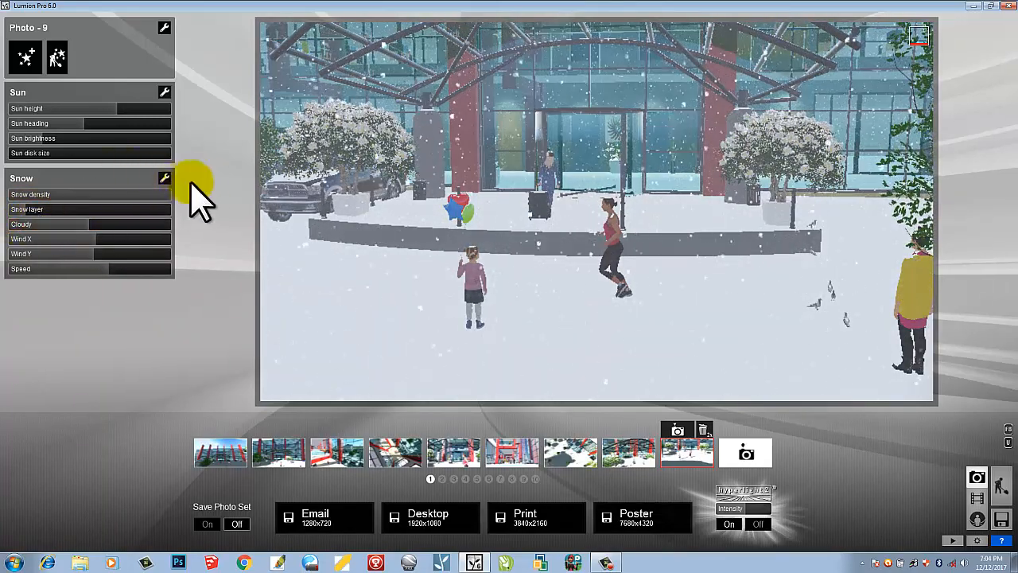
Step: Remove the Snow effect from Photo 9
key(s)
key(a)
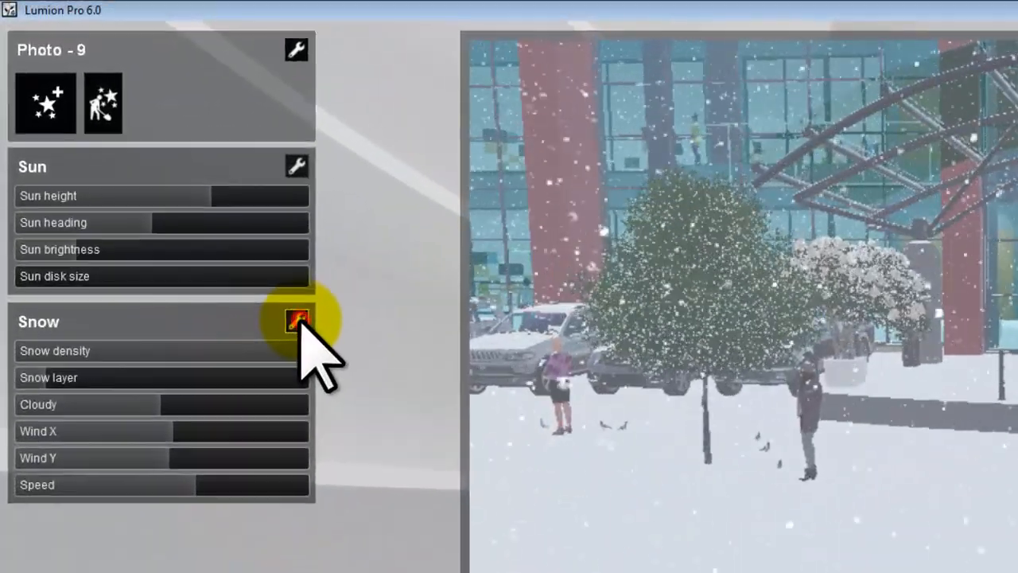
click(165, 179)
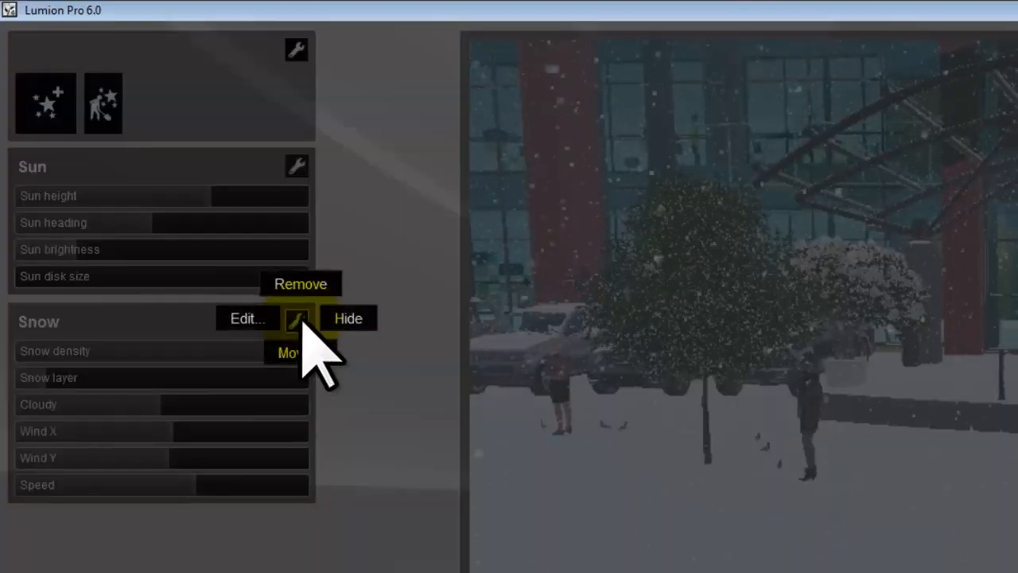
click(303, 285)
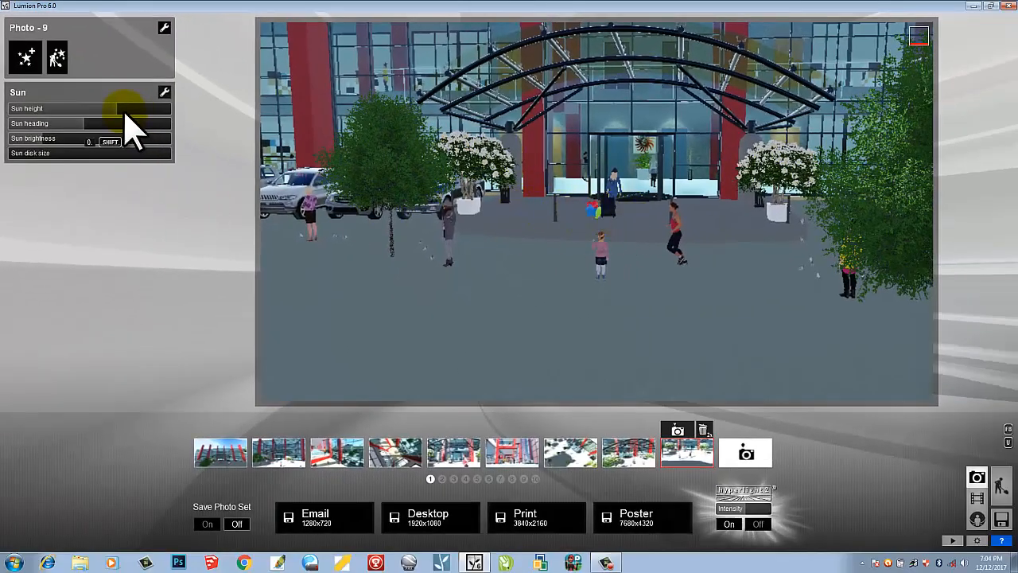
Step: Add a Rain effect to Photo 9, then lower the sun heading and set the sun height to 0.6
drag(124, 112, 90, 112)
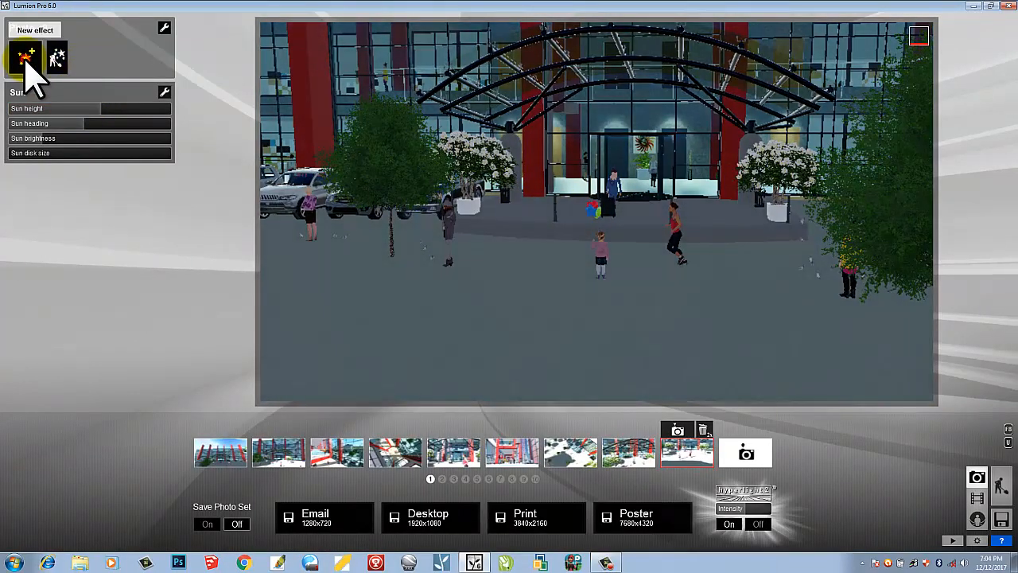
click(25, 60)
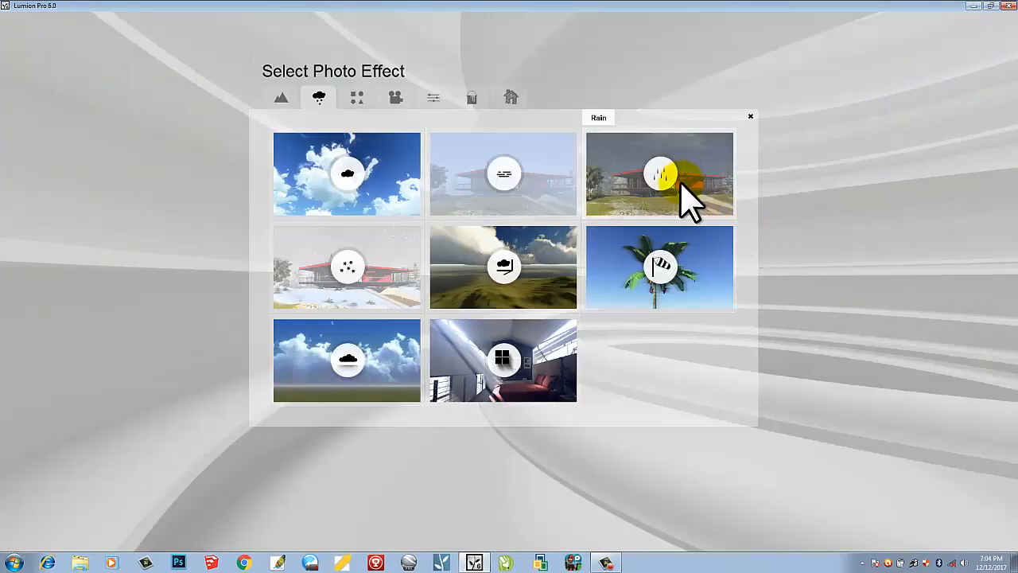
click(660, 175)
drag(102, 114, 35, 112)
drag(58, 110, 142, 110)
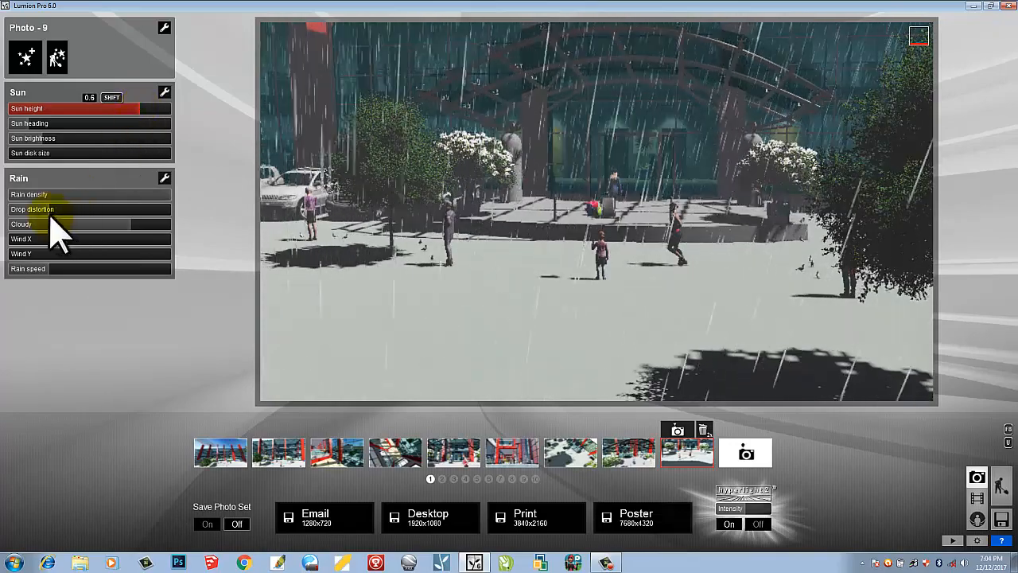
Step: Adjust the rain's density, drop distortion, cloudiness and Wind X, maximize the rain speed, and set the sun height to 0.4
drag(41, 197, 56, 215)
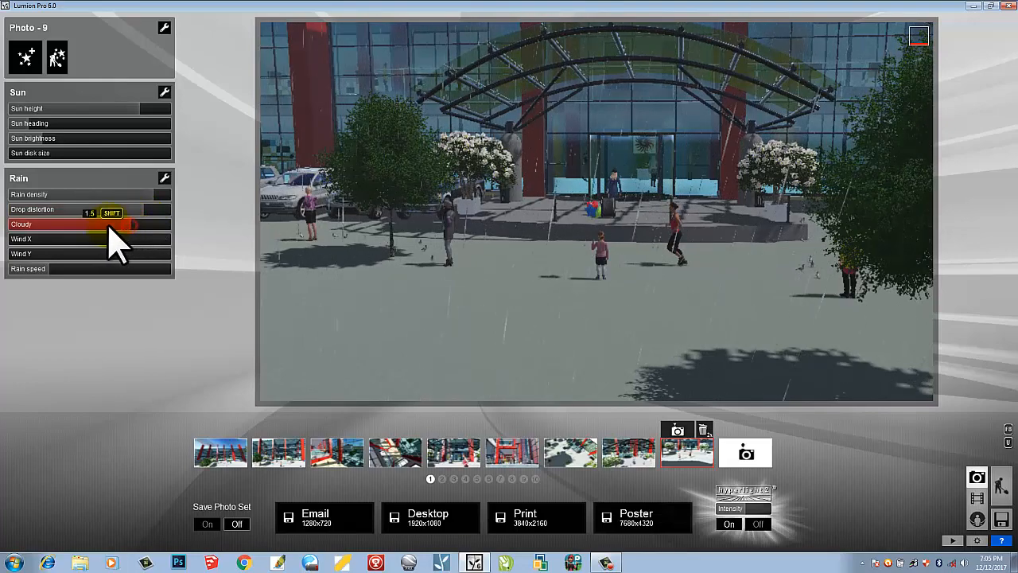
drag(109, 225, 121, 243)
drag(75, 129, 125, 109)
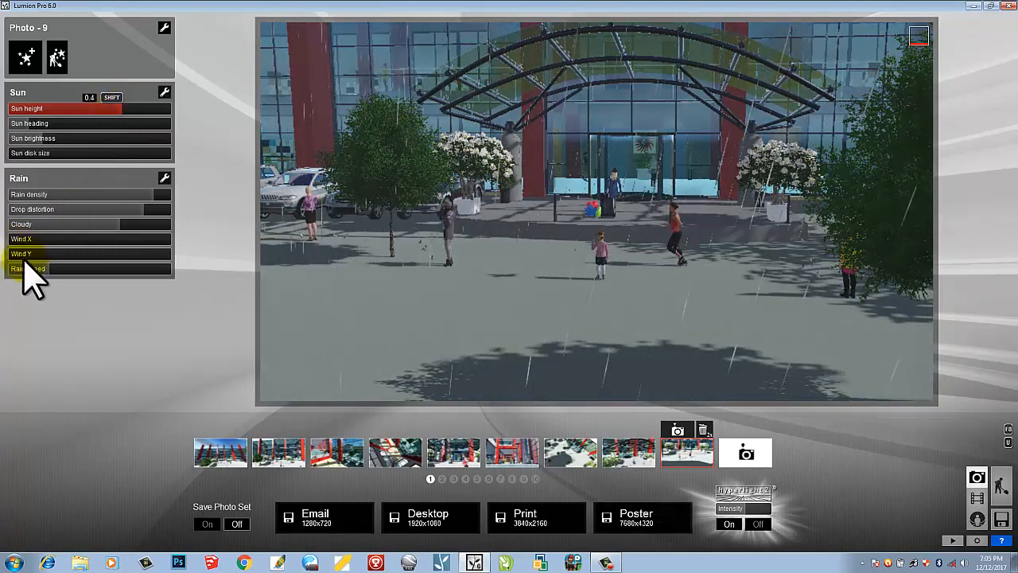
drag(18, 243, 200, 291)
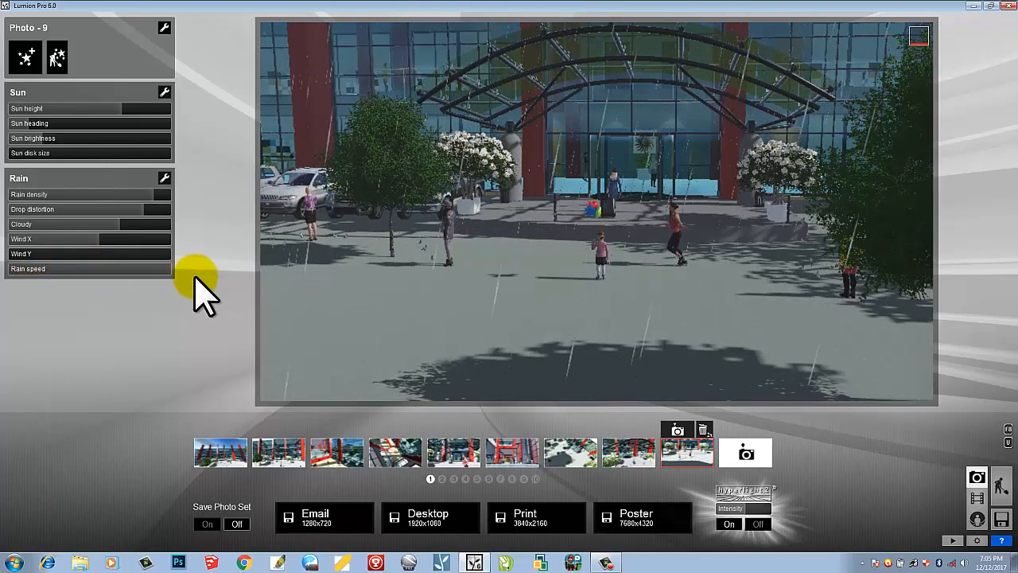
Step: Add an artistic Noise effect to Photo 9, raise its intensity and set its size to 0.6
click(27, 54)
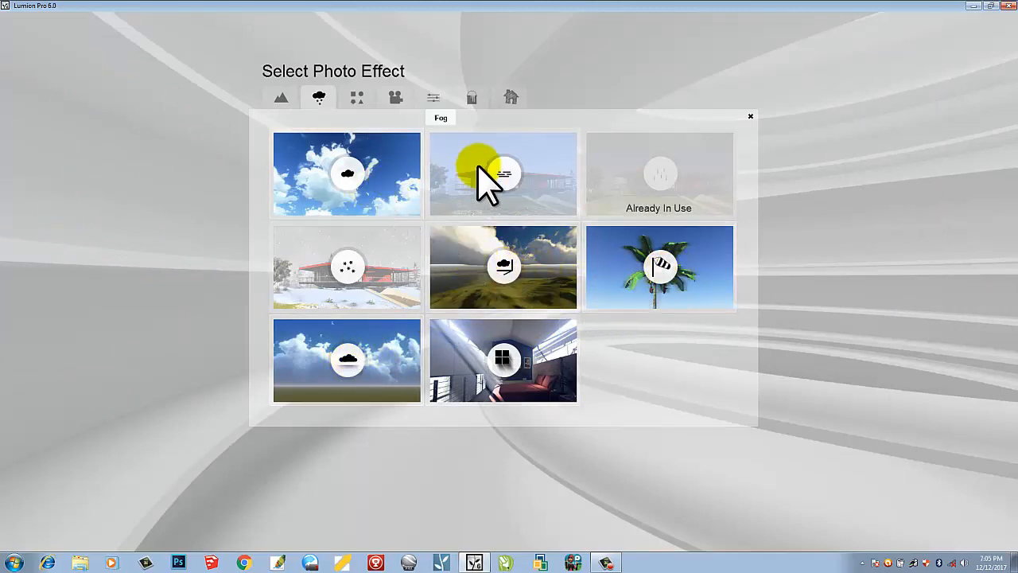
click(355, 97)
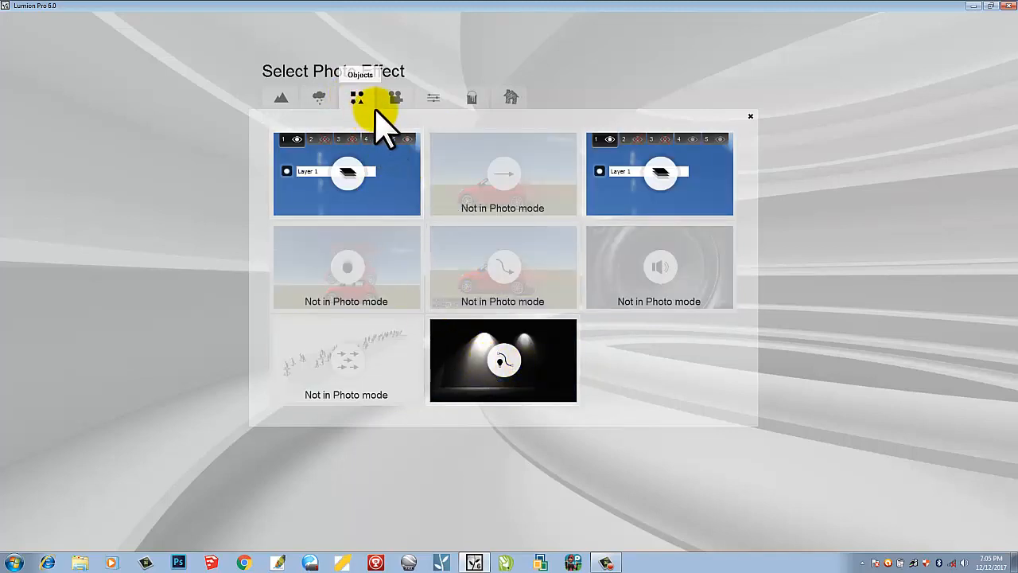
click(397, 98)
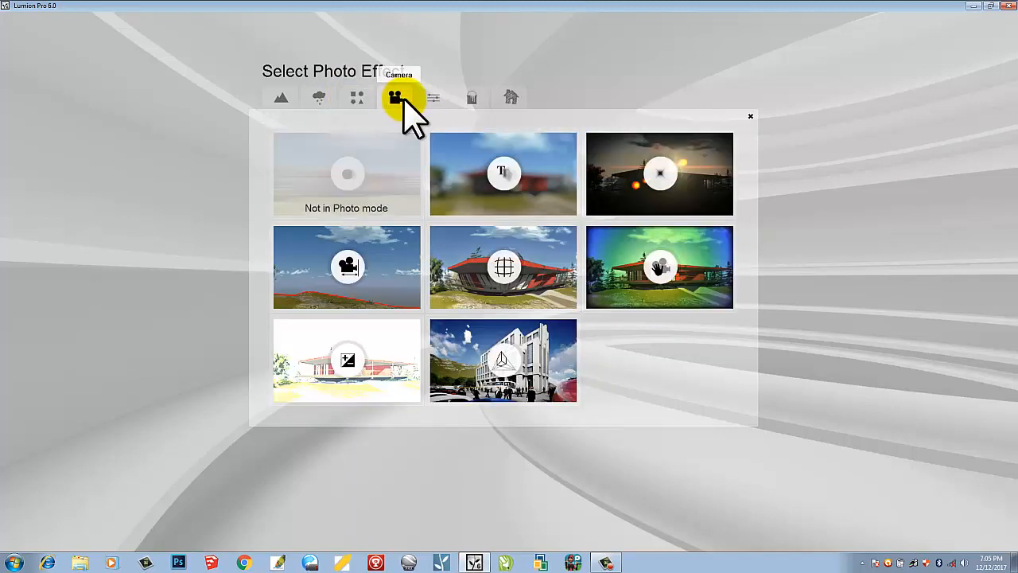
click(434, 97)
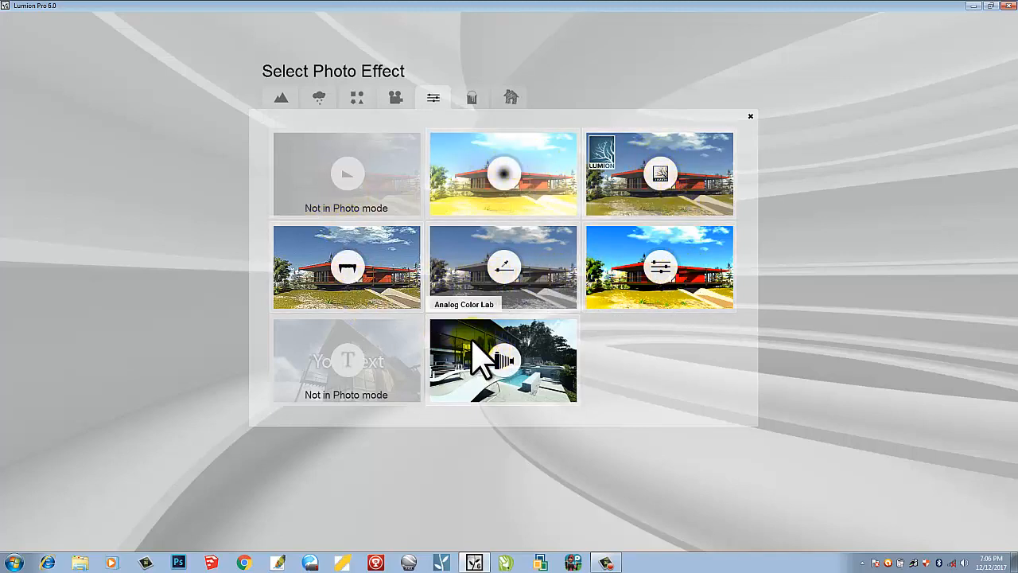
click(472, 99)
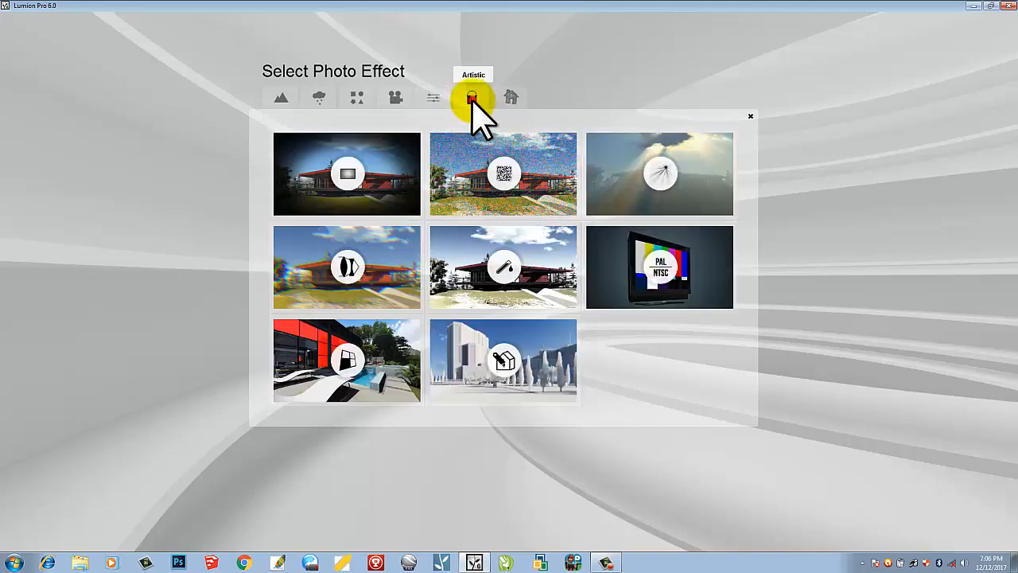
click(513, 193)
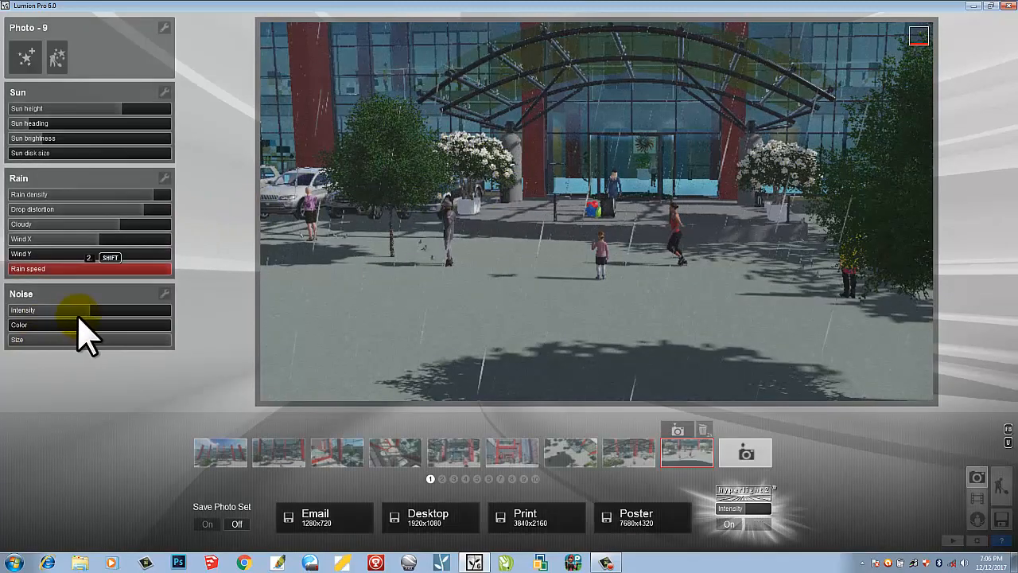
drag(97, 321, 10, 326)
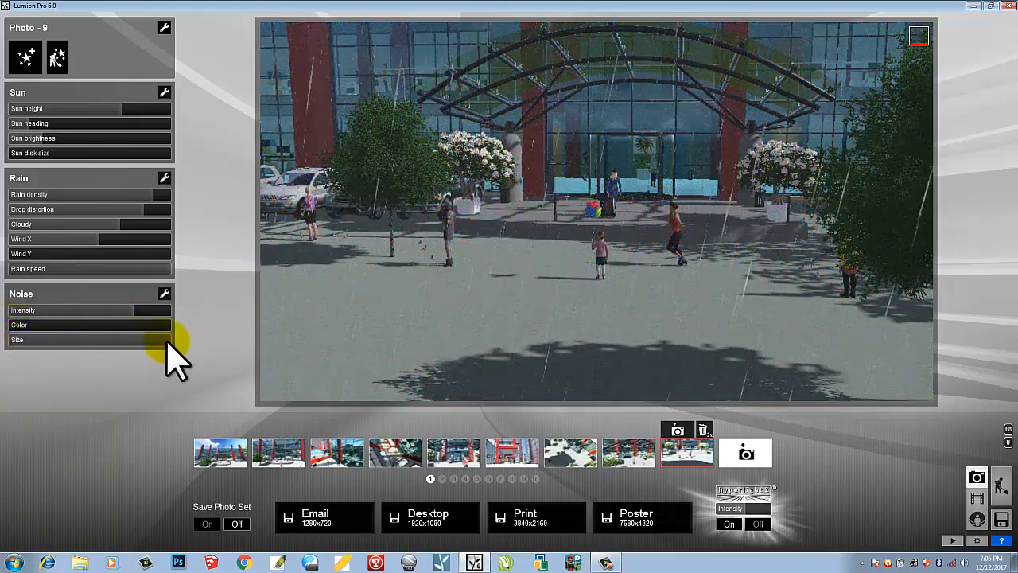
drag(167, 340, 106, 341)
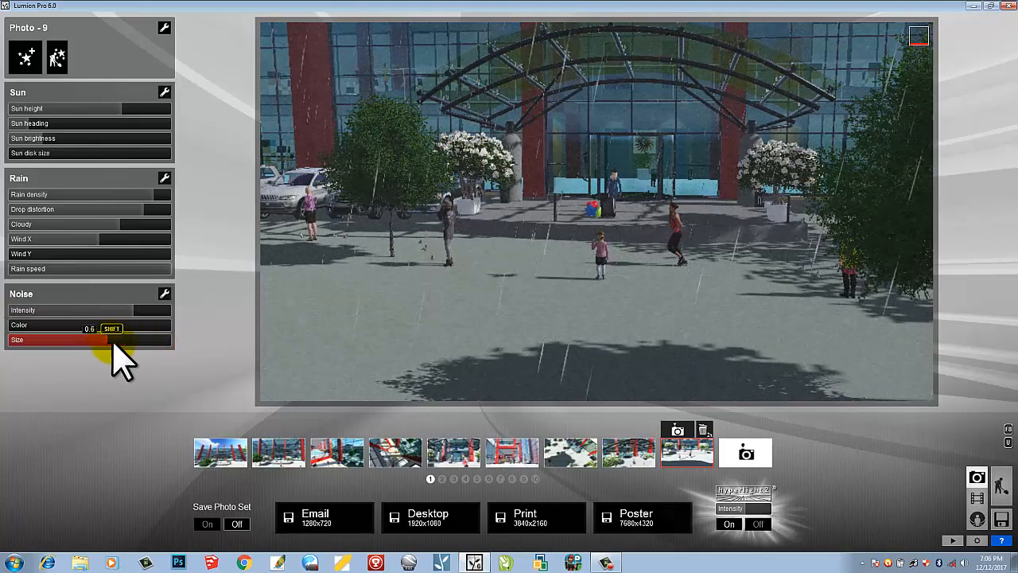
Step: Replace the Noise effect on Photo 9 with the Styrofoam effect and widen the view by shortening the focal length
click(164, 293)
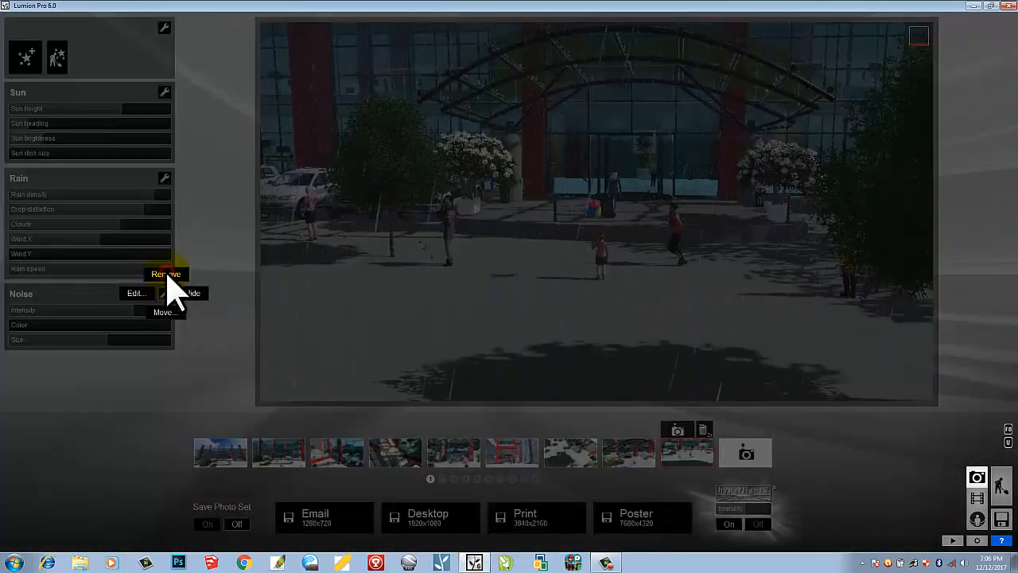
click(166, 274)
click(28, 57)
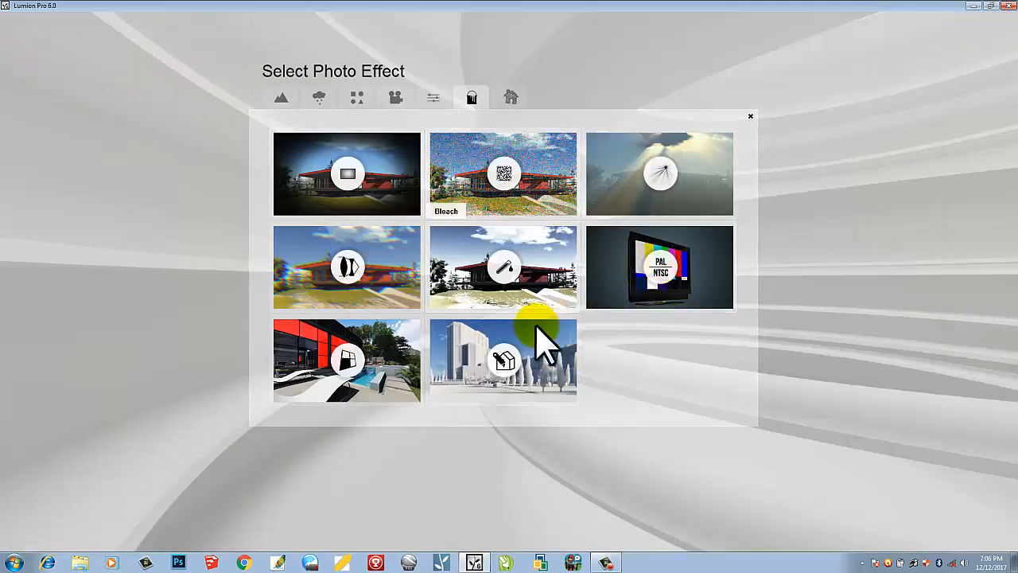
click(546, 380)
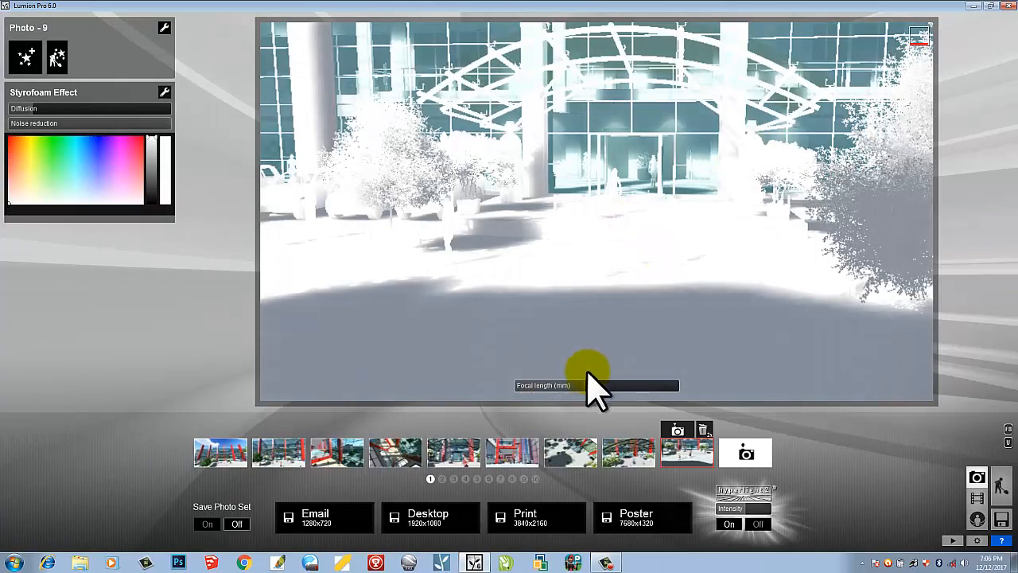
click(546, 387)
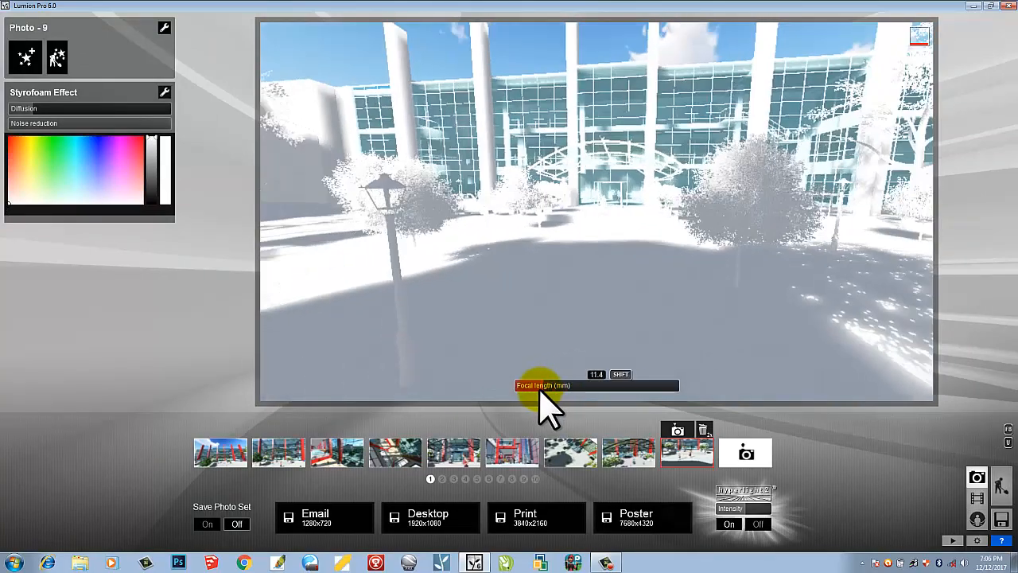
drag(544, 389, 572, 389)
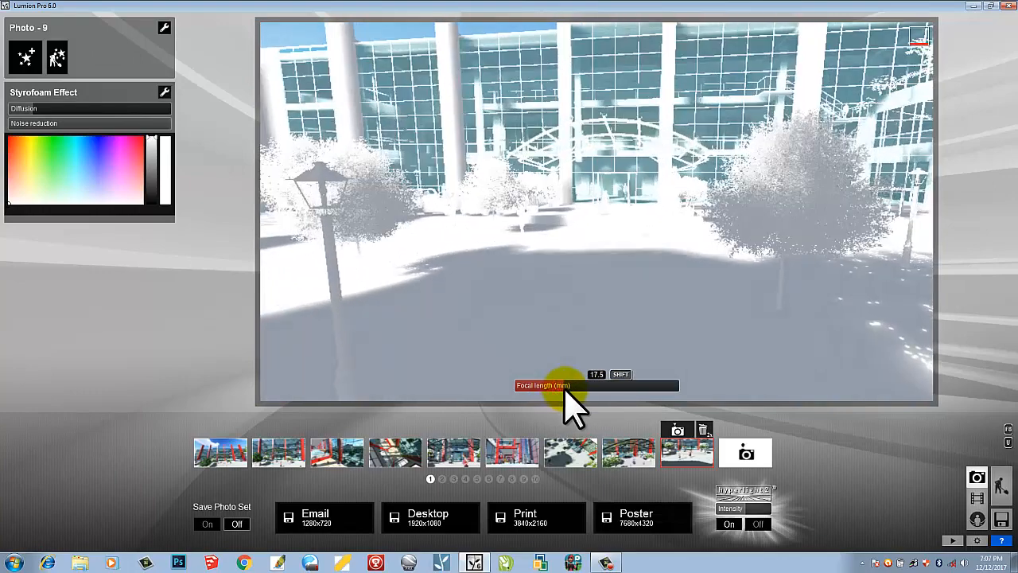
Step: Try several tints for the Styrofoam effect, settle on purple, and adjust its diffusion to about 0.3
click(106, 149)
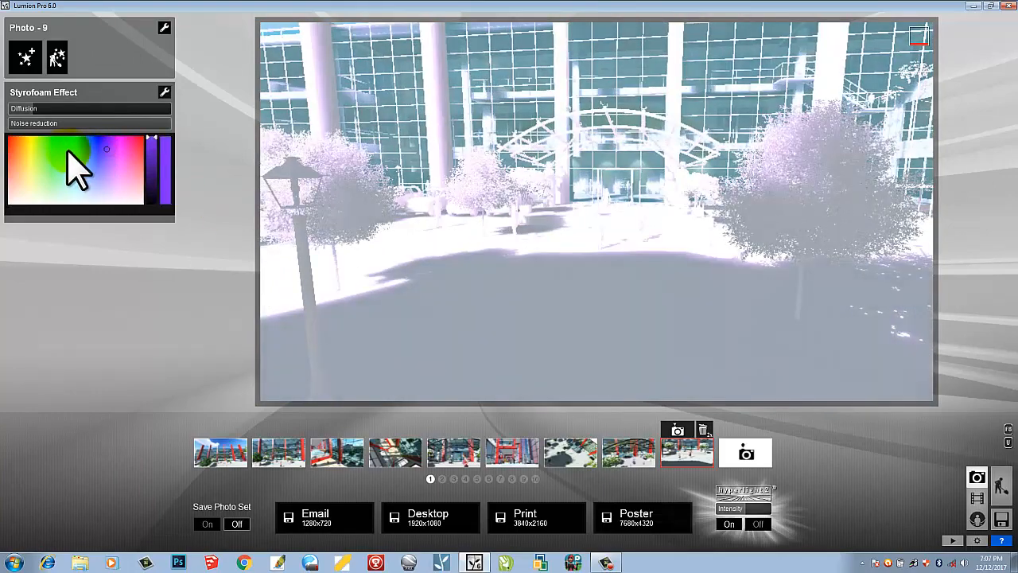
click(68, 150)
click(73, 179)
click(116, 178)
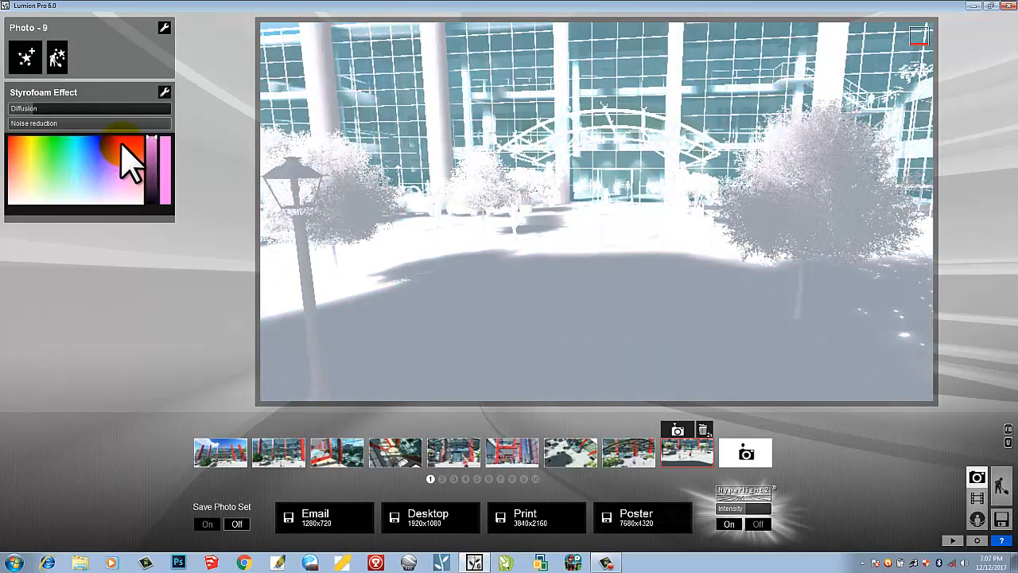
click(121, 146)
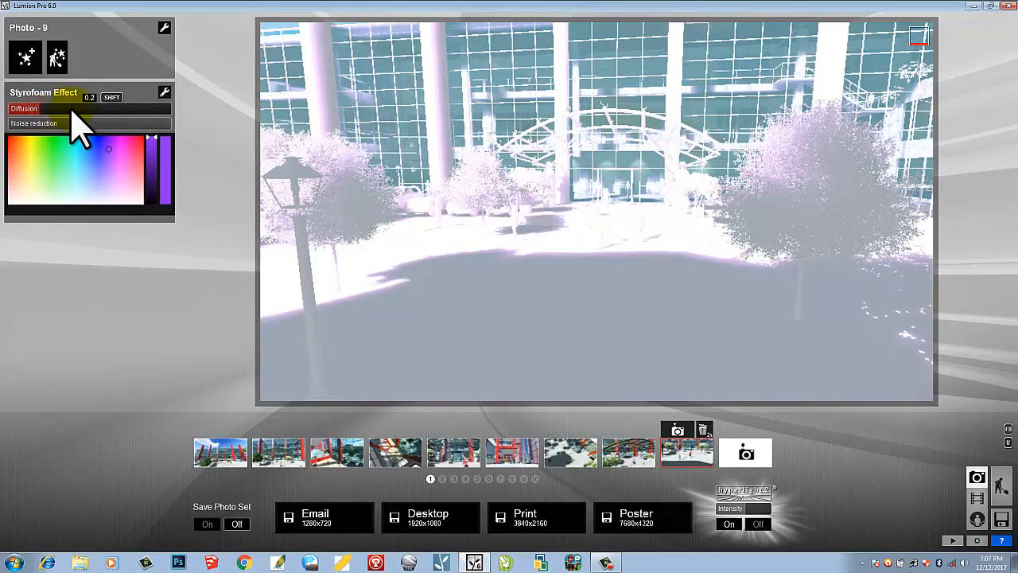
mouse_move(71, 109)
mouse_down()
mouse_move(97, 110)
mouse_move(16, 110)
mouse_up()
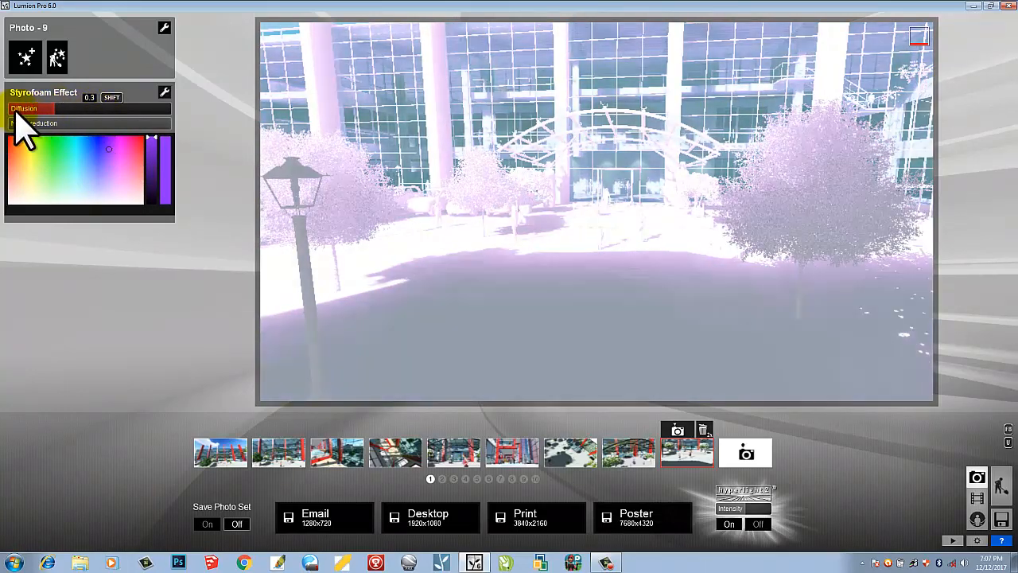
Step: Replace the Styrofoam effect on Photo 9 with the Blueprint effect and shorten the focal length to show more of the building
click(164, 92)
click(164, 71)
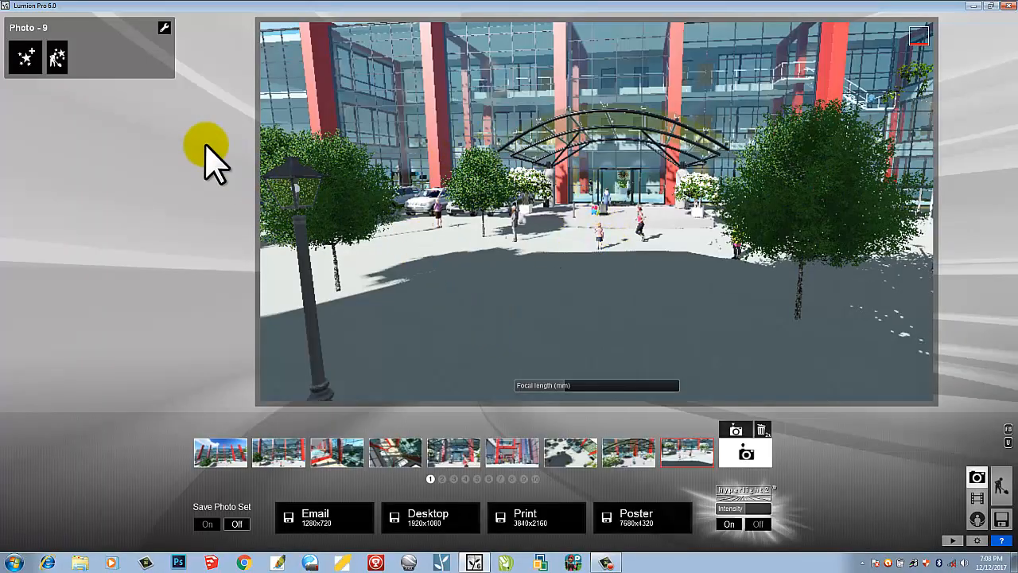
click(49, 76)
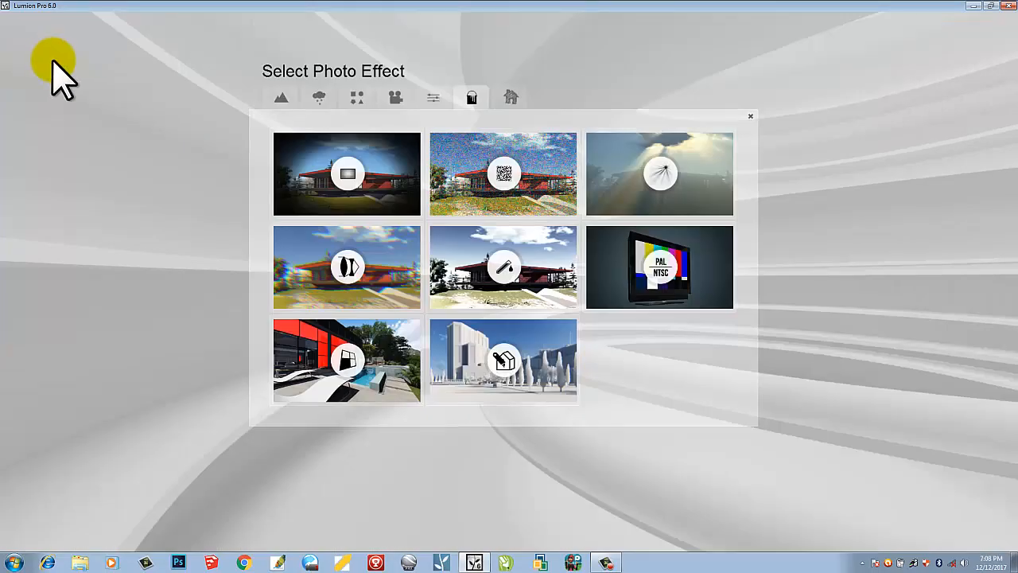
click(510, 97)
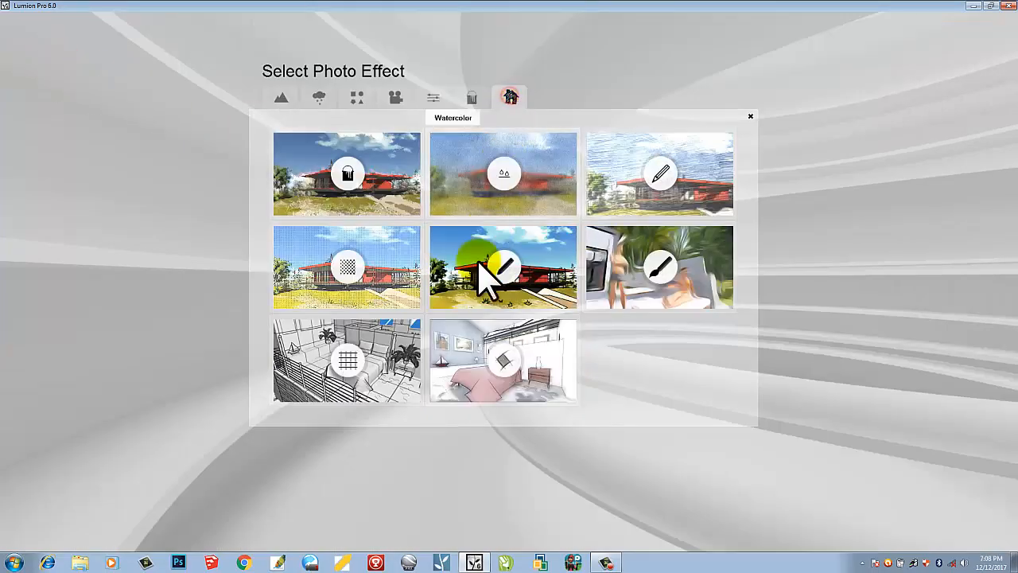
click(361, 356)
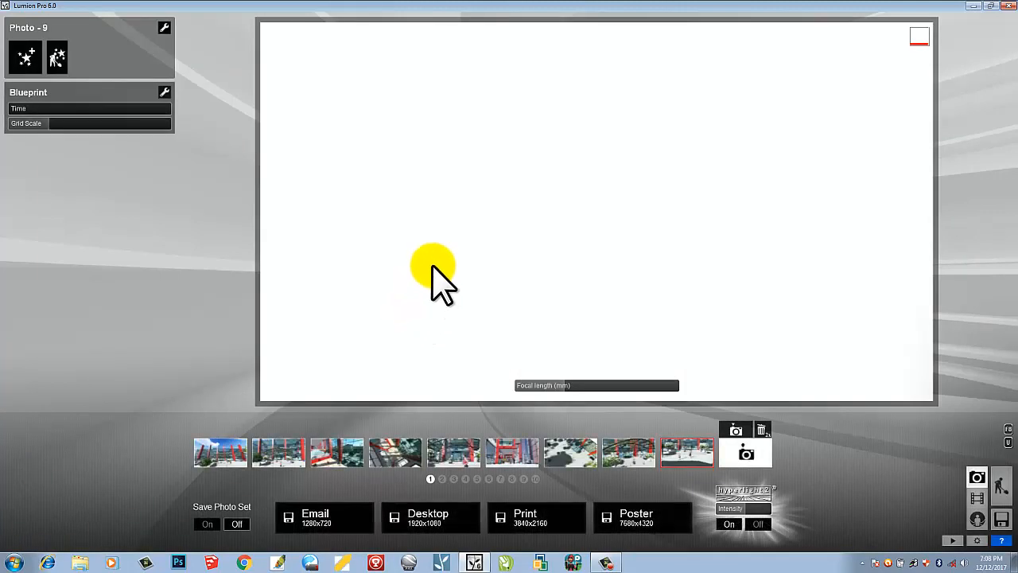
drag(563, 385, 535, 385)
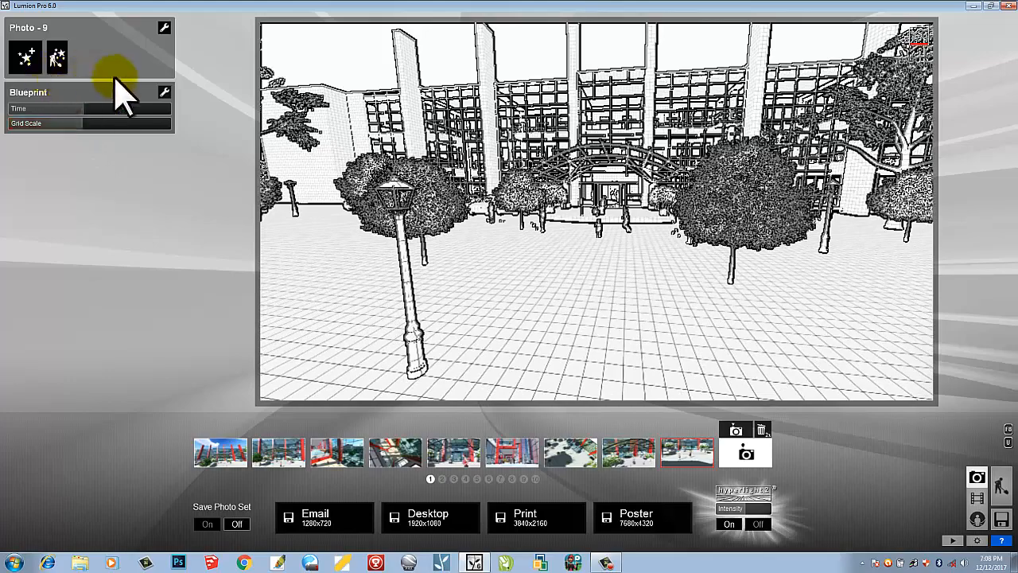
Step: Replace the Blueprint effect on Photo 9 with the Sketch effect
click(164, 93)
click(164, 71)
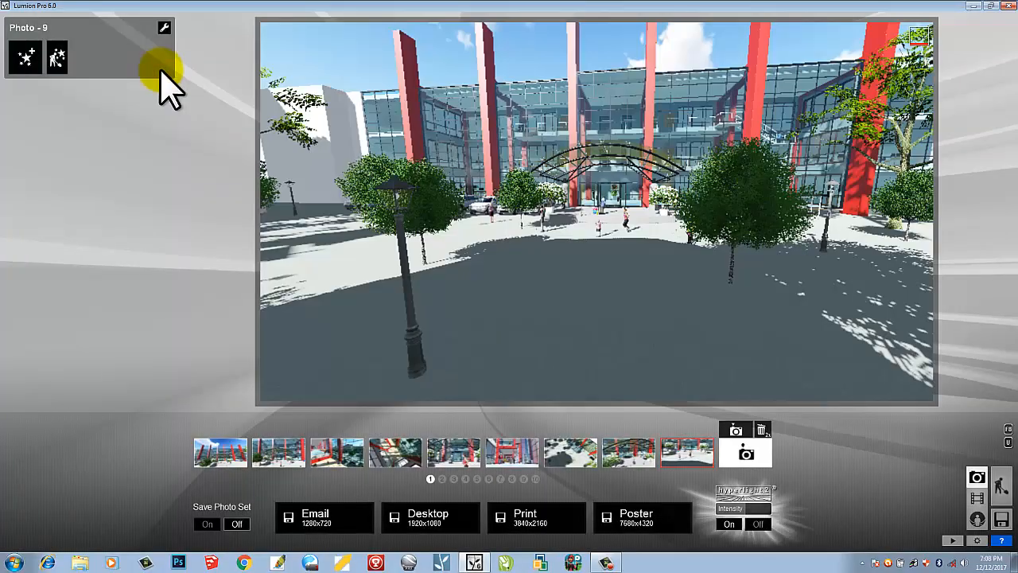
click(27, 62)
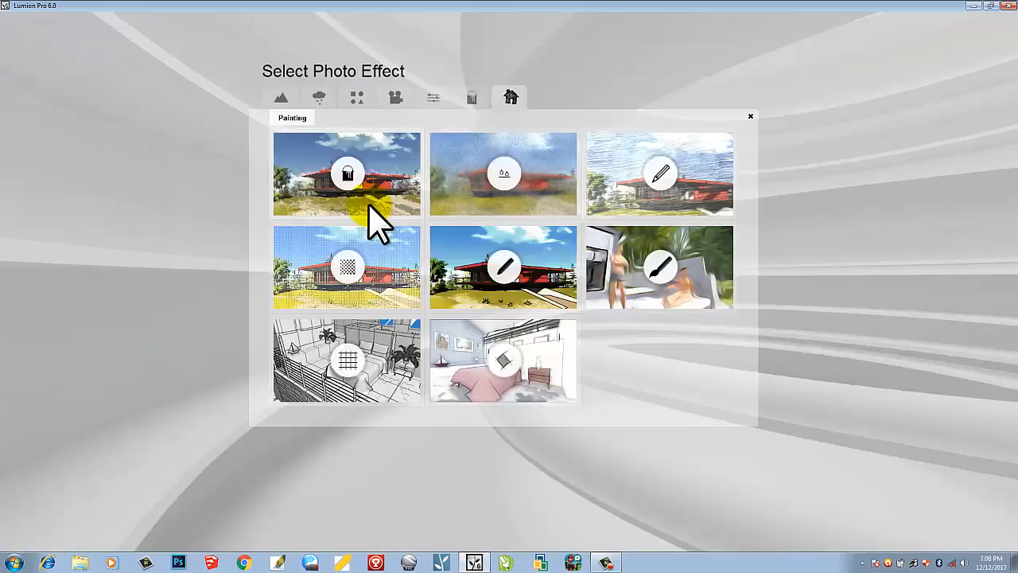
click(619, 191)
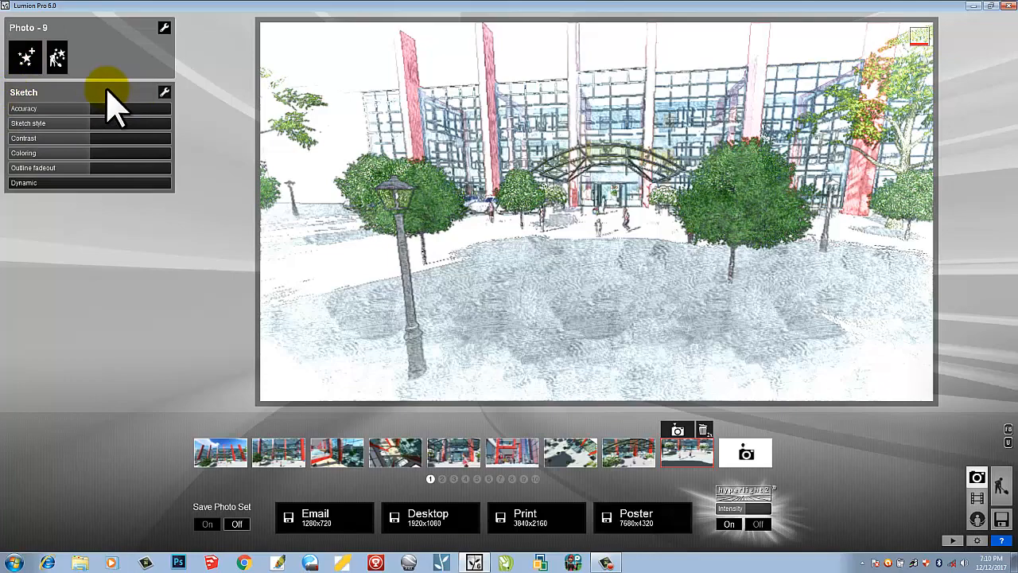
Step: Temporarily hide the Sketch effect on Photo 9 to compare the plain view, and unhide it again
click(165, 93)
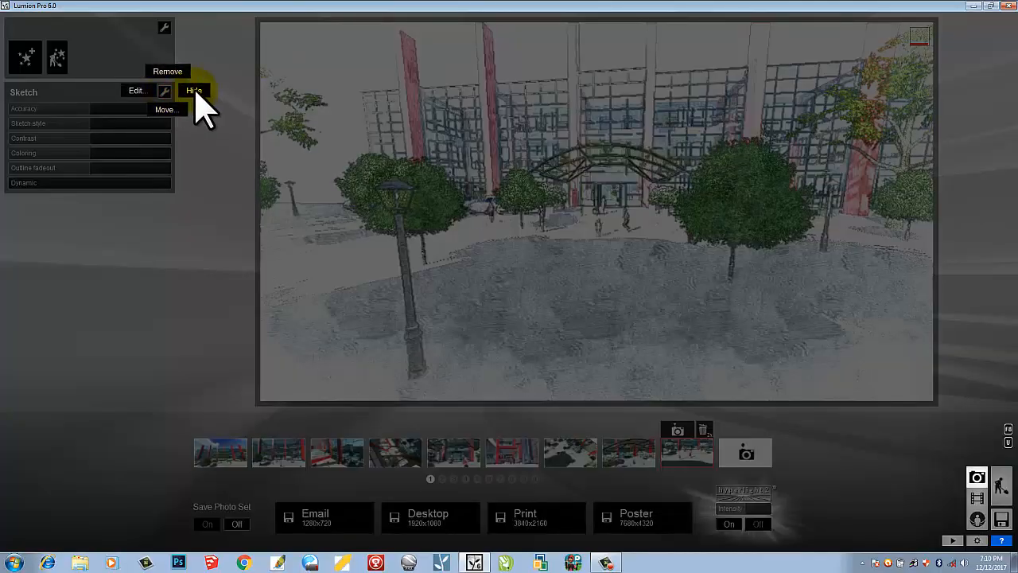
click(194, 91)
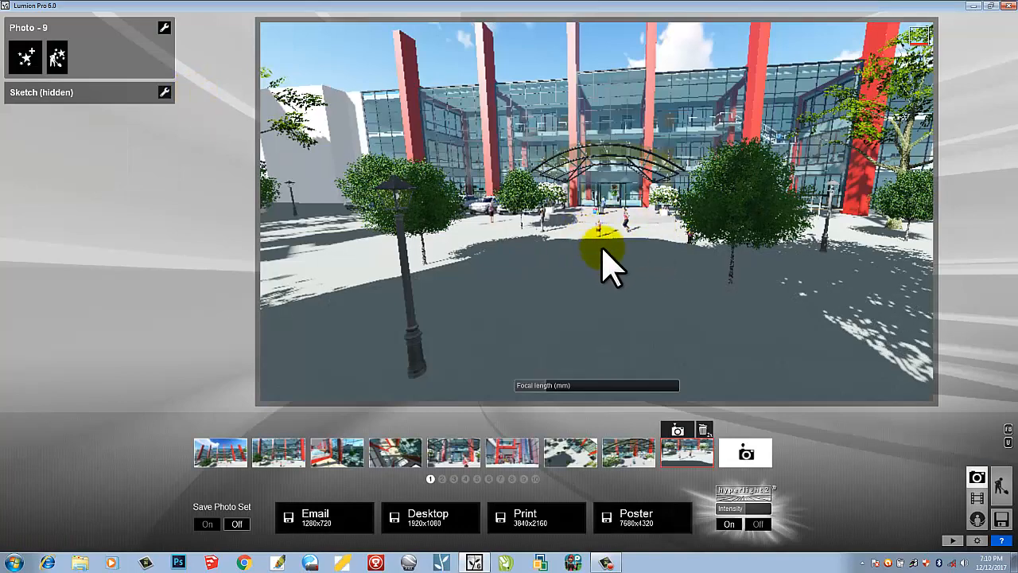
click(164, 93)
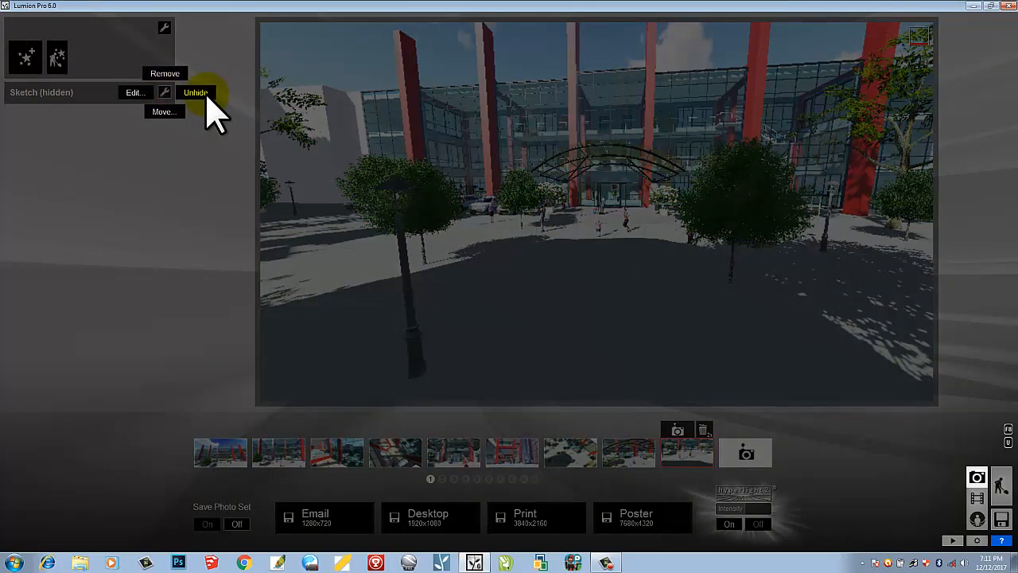
click(204, 93)
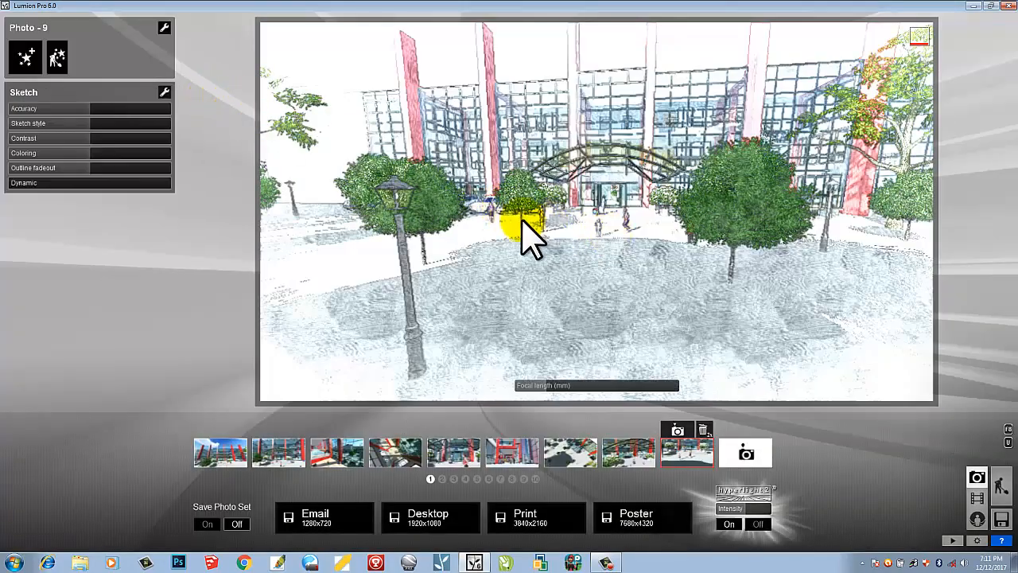
Step: Set the Sketch effect's Dynamic value to 0.5 and remove the effect from Photo 9
mouse_move(22, 185)
mouse_down()
mouse_move(123, 191)
mouse_move(52, 184)
mouse_up()
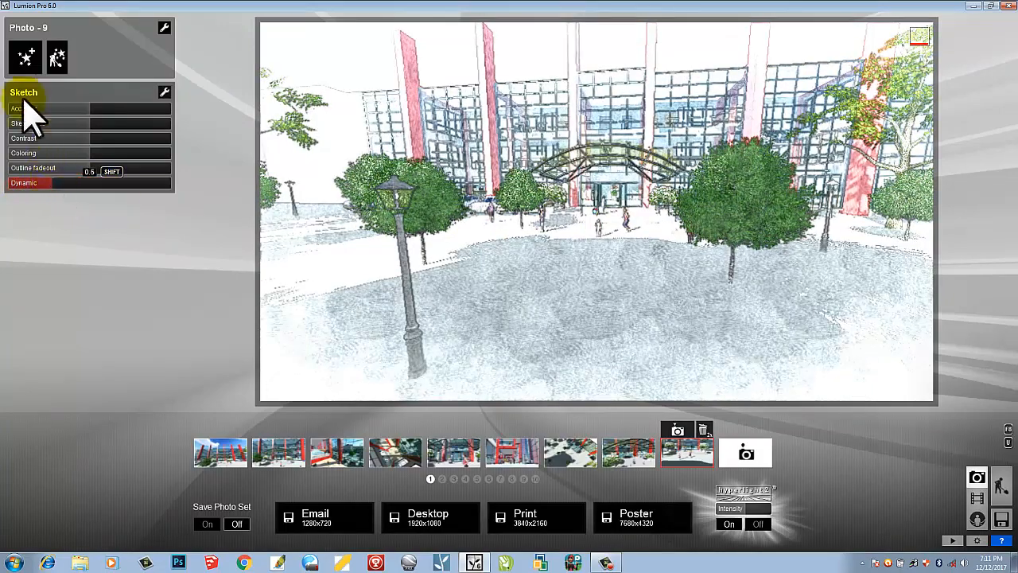
click(165, 92)
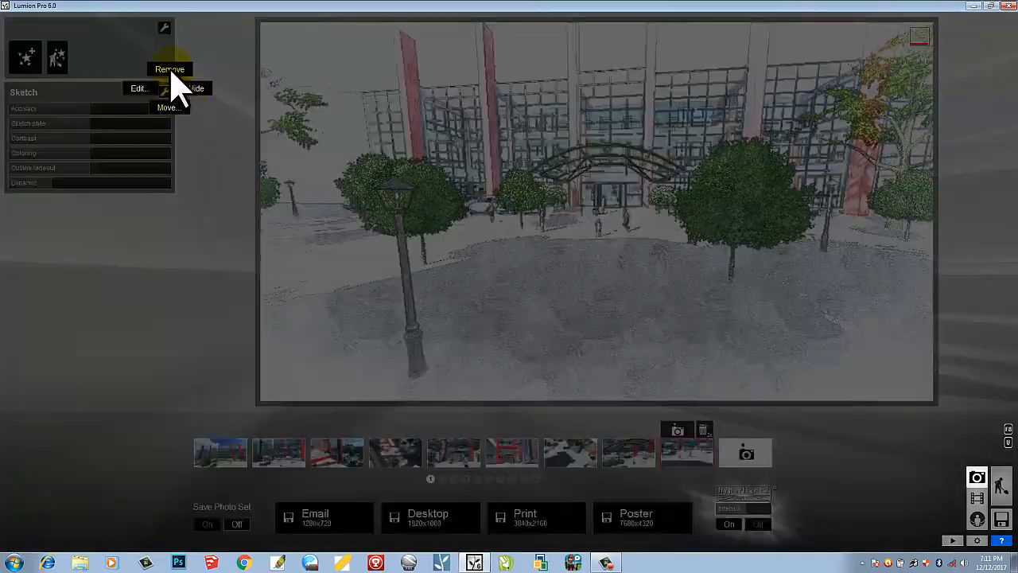
click(170, 71)
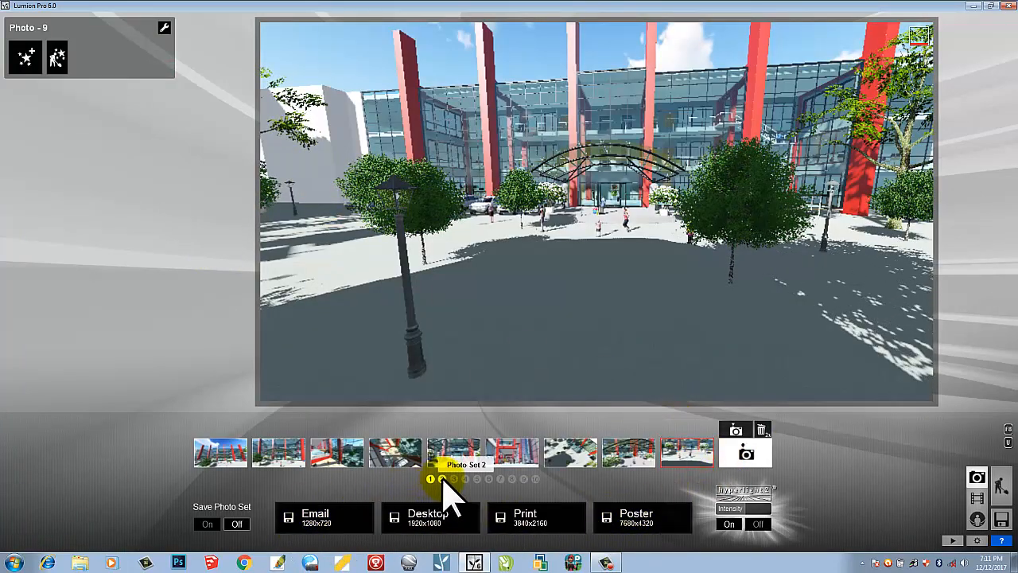
Step: Look through several other photo sets, including sets 10 and 5, and return to Photo Set 1
click(536, 479)
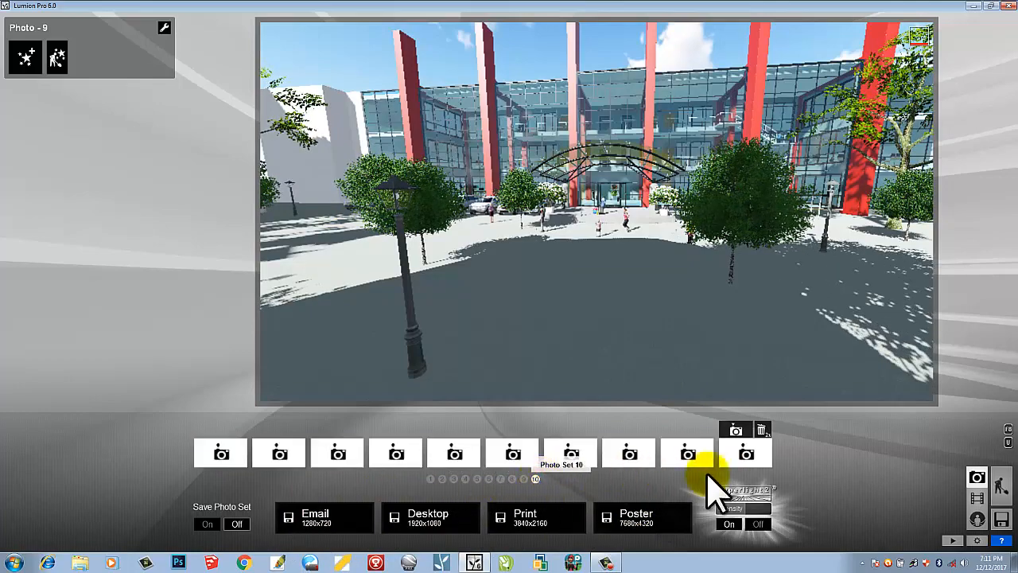
click(430, 479)
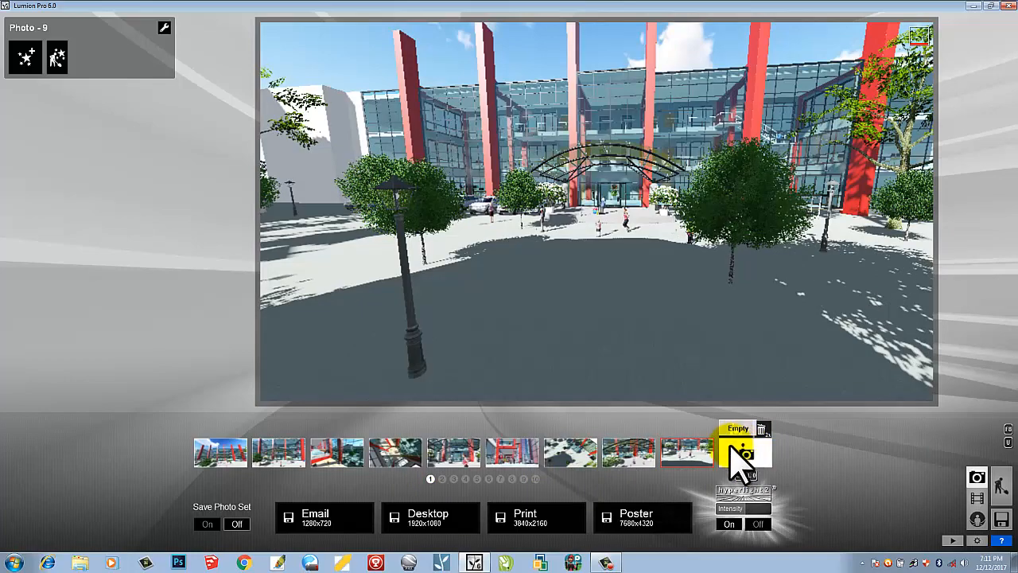
click(453, 478)
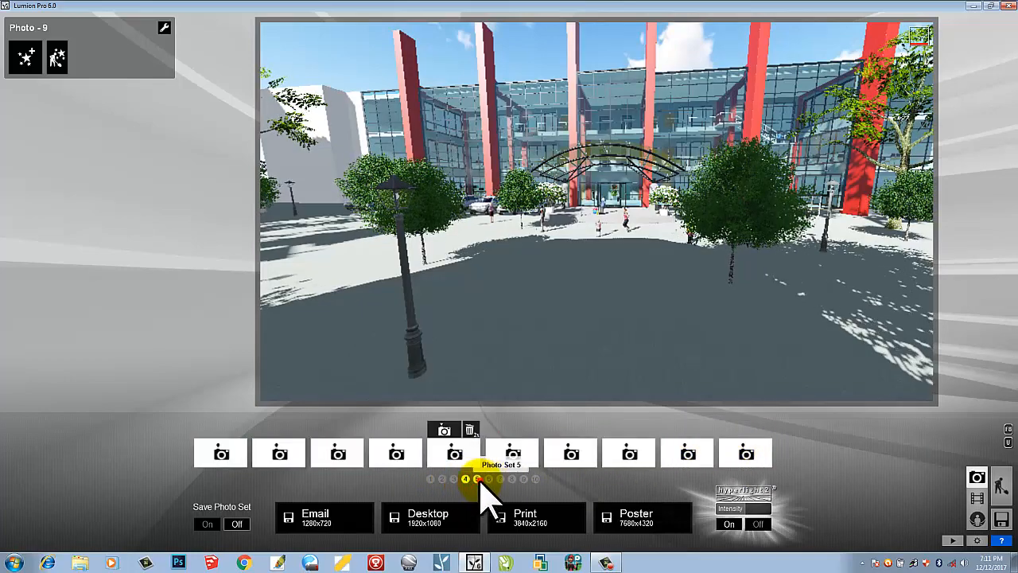
click(478, 478)
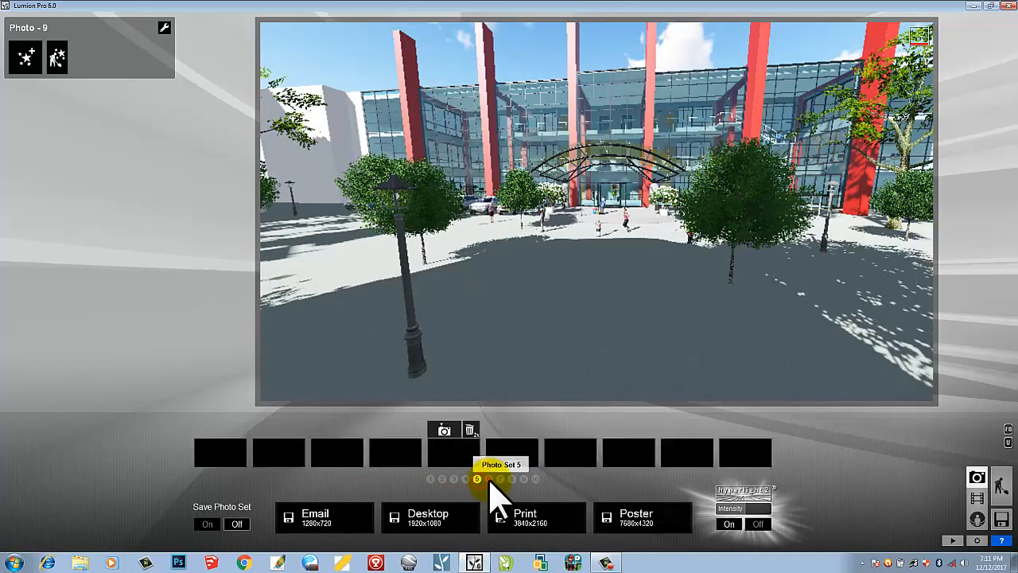
click(430, 479)
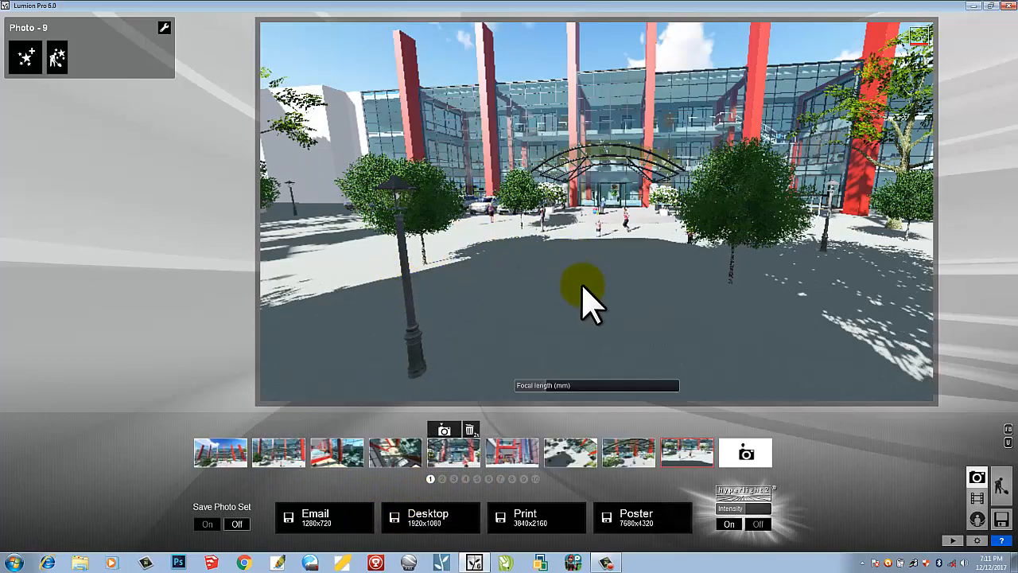
Step: Pull the camera back from the building and add the Reflection effect to Photo 9
scroll(583, 284, down, 2)
click(27, 59)
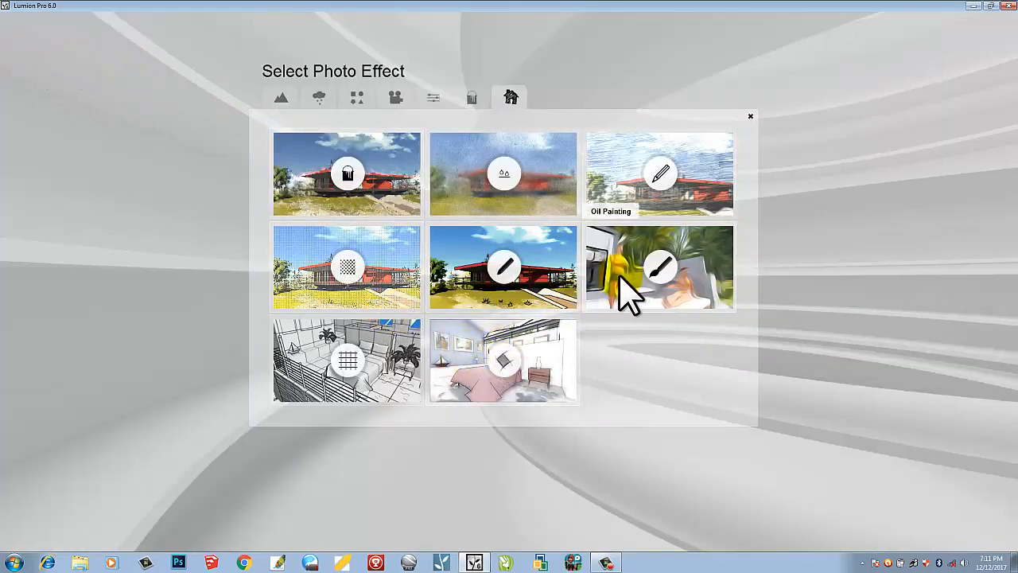
click(471, 97)
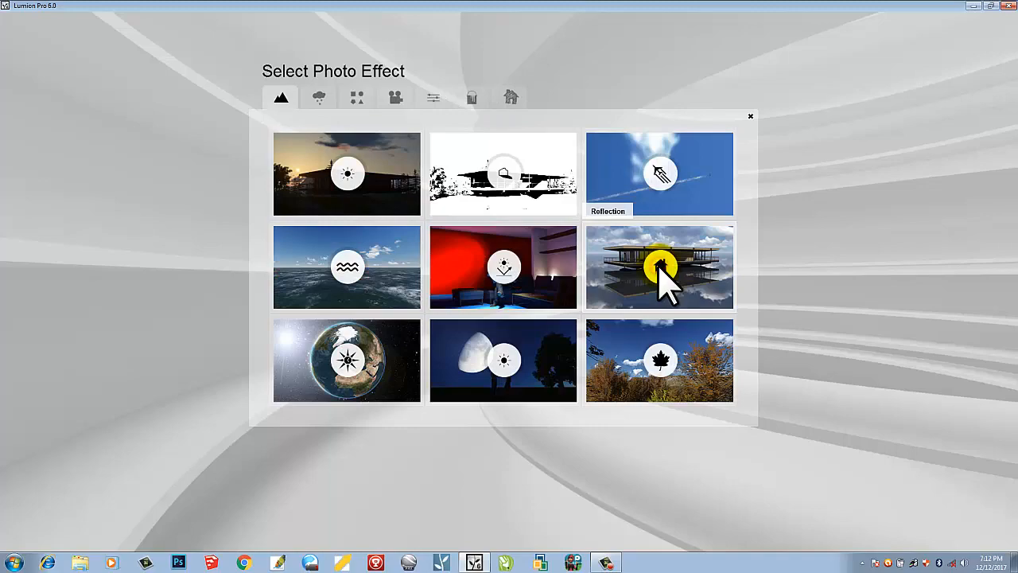
click(662, 270)
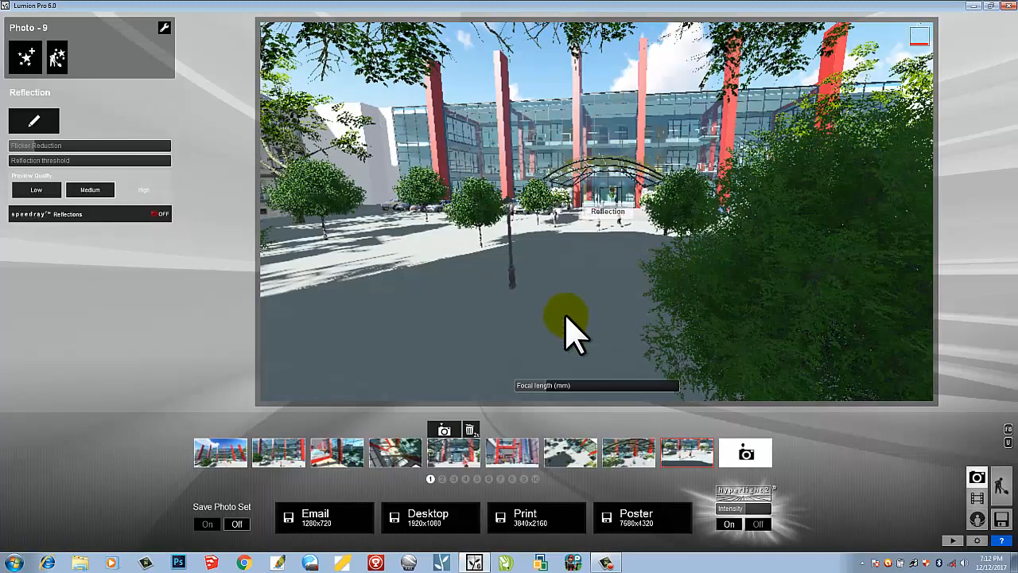
Step: Add two reflection planes, one on the glass above the entrance and one on the facade glazing beside it
click(34, 121)
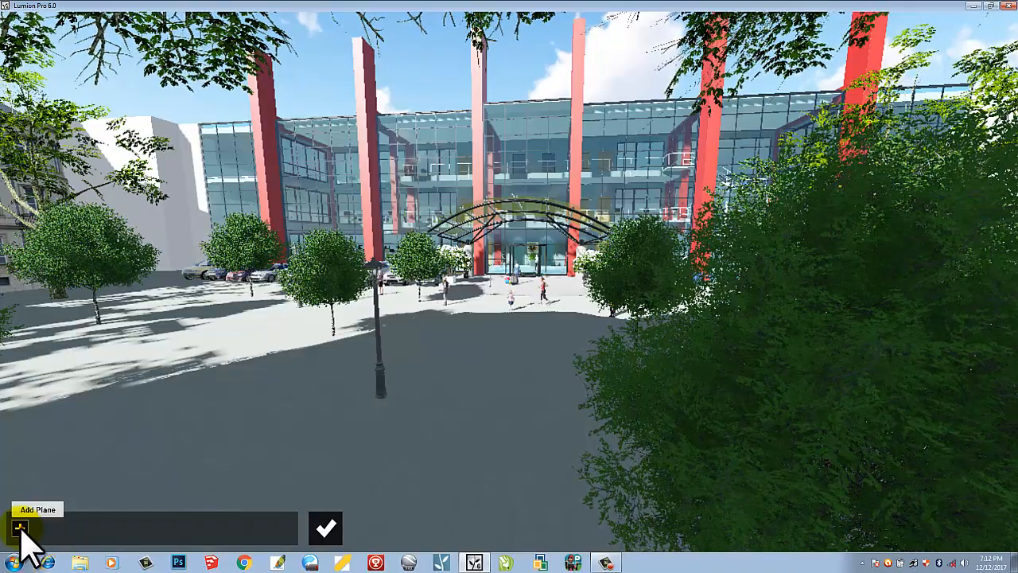
click(20, 528)
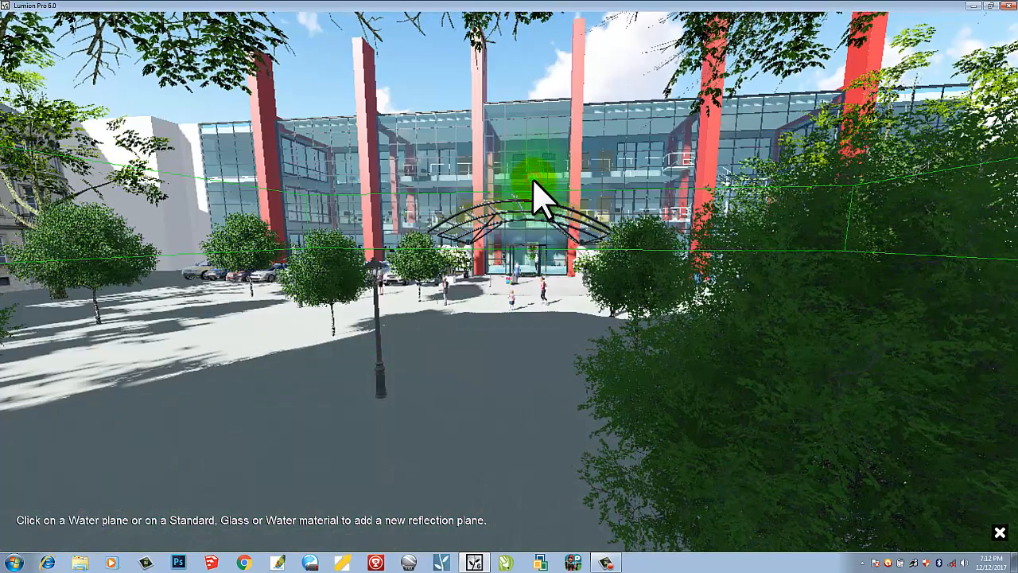
click(534, 193)
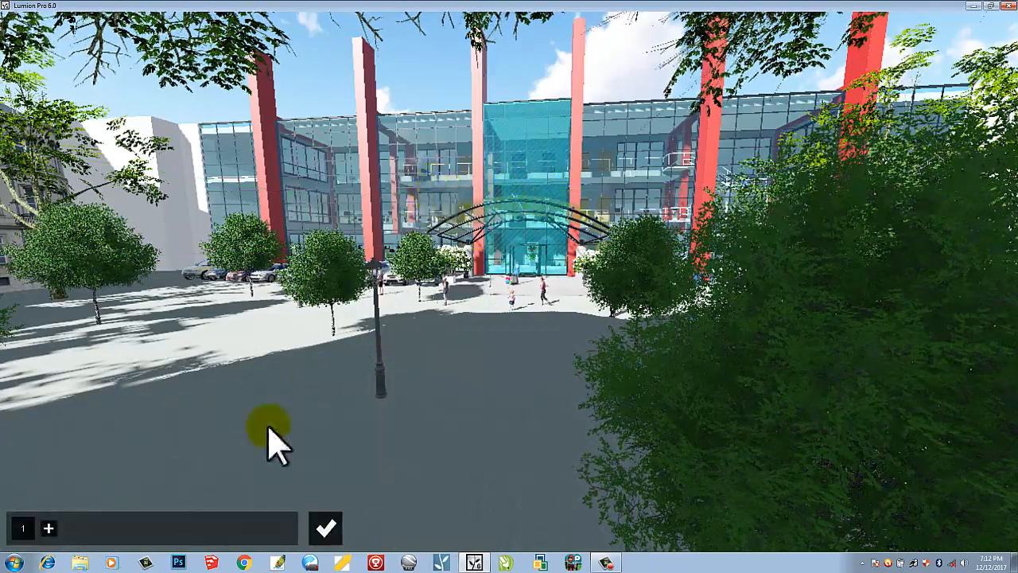
click(49, 528)
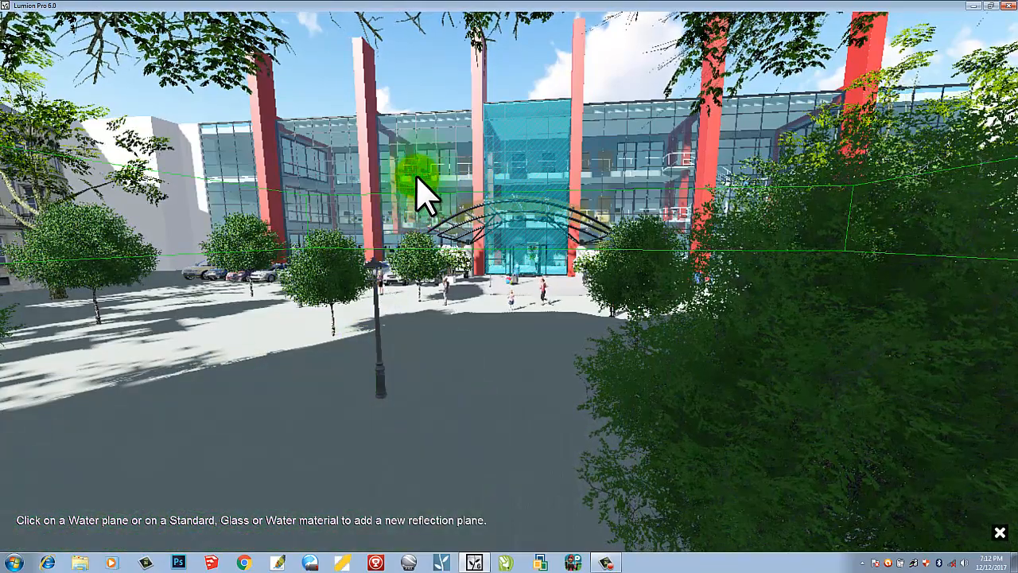
click(422, 191)
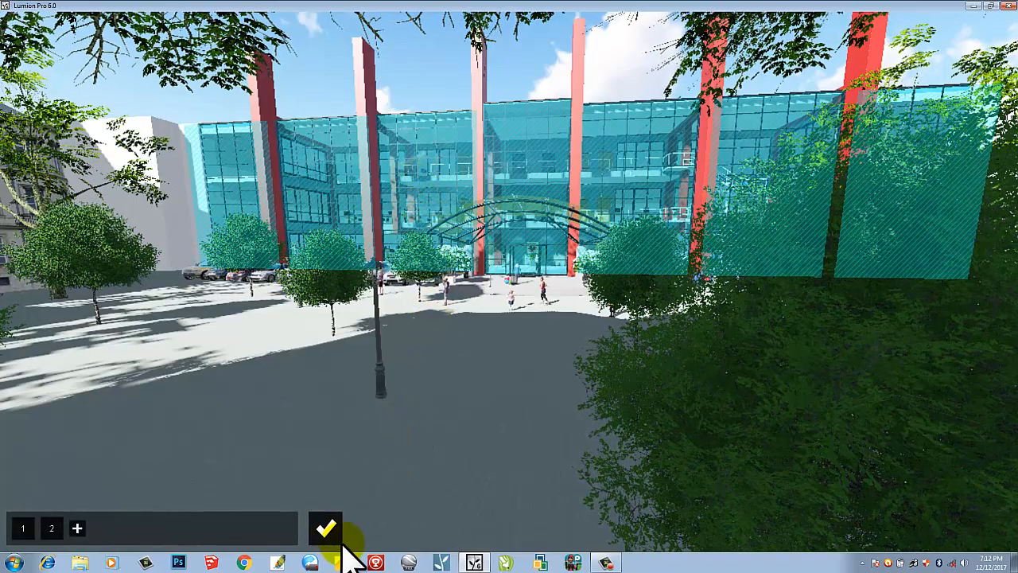
click(327, 529)
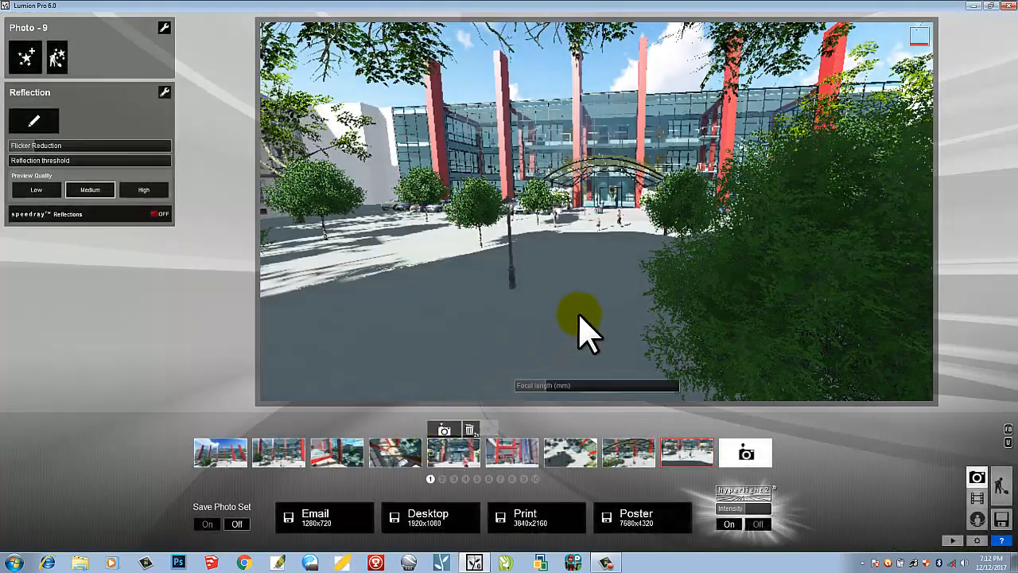
Step: Try the High preview quality for the reflections, set it to Low, and turn on Speedray Reflections
click(148, 189)
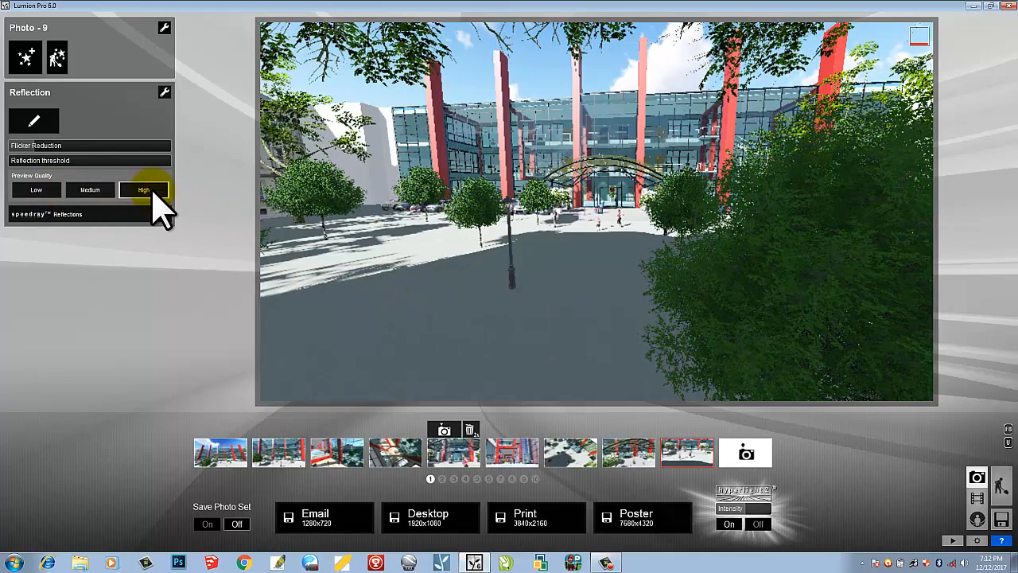
click(37, 190)
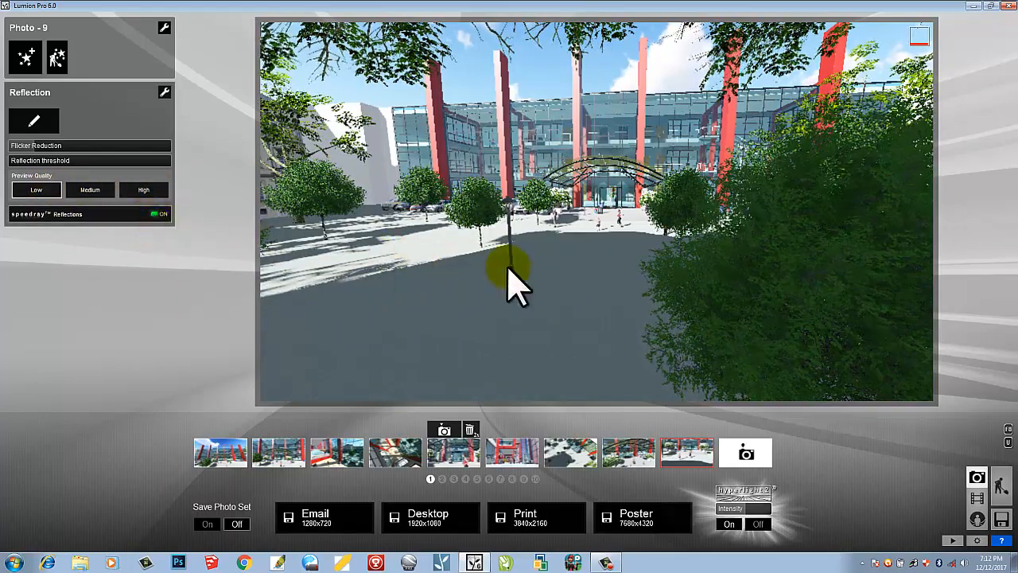
Step: Examine the facade's reflections from nearer and farther viewpoints and review the two reflection planes on the glass
right_drag(541, 260, 538, 257)
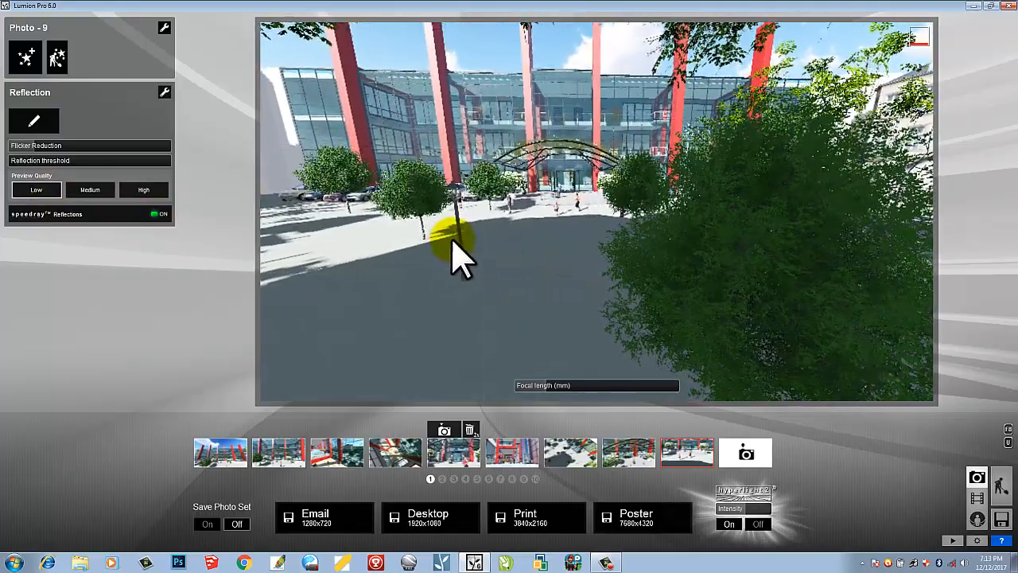
scroll(451, 240, down, 5)
scroll(452, 240, up, 7)
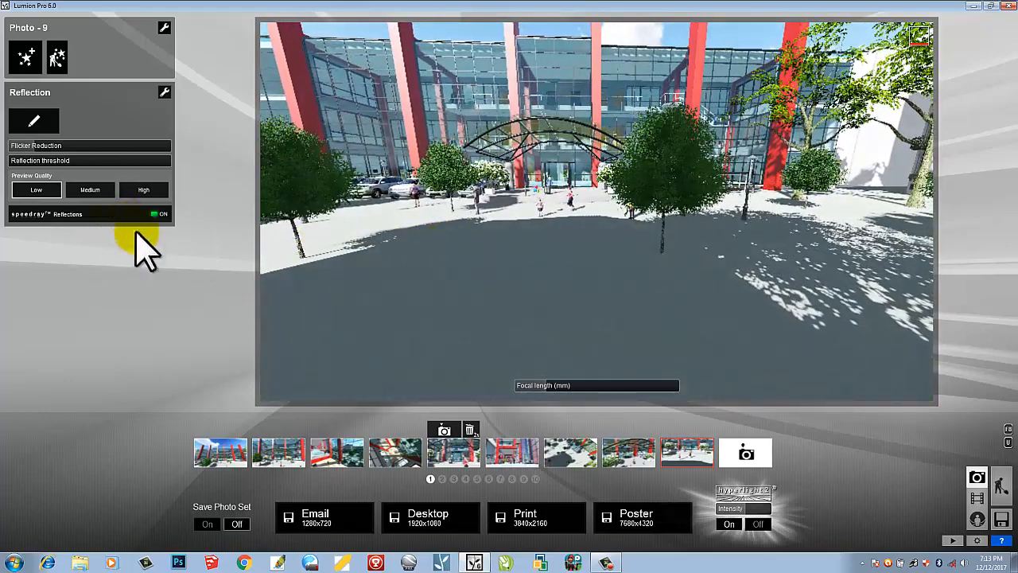
click(33, 121)
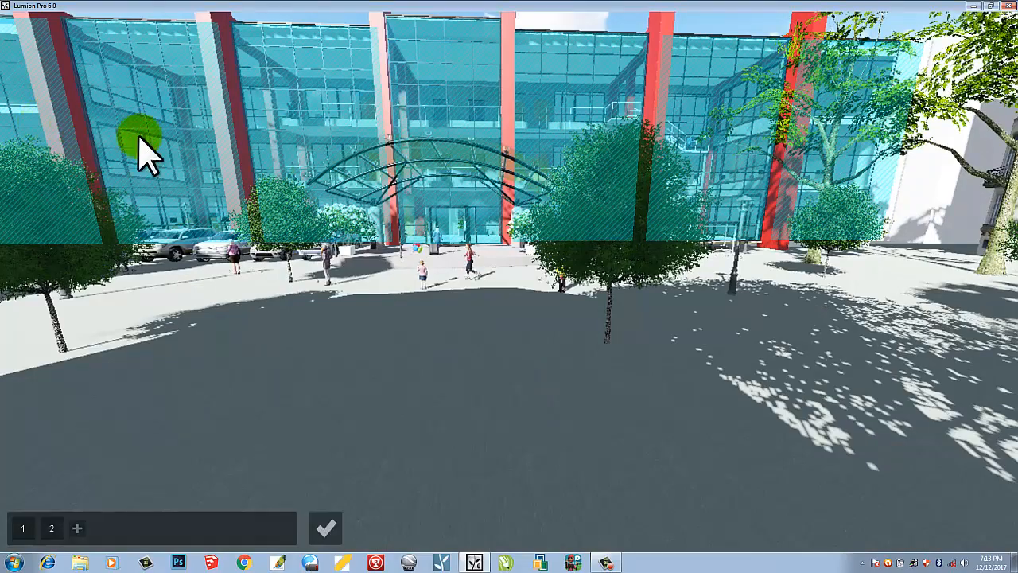
right_drag(327, 298, 333, 299)
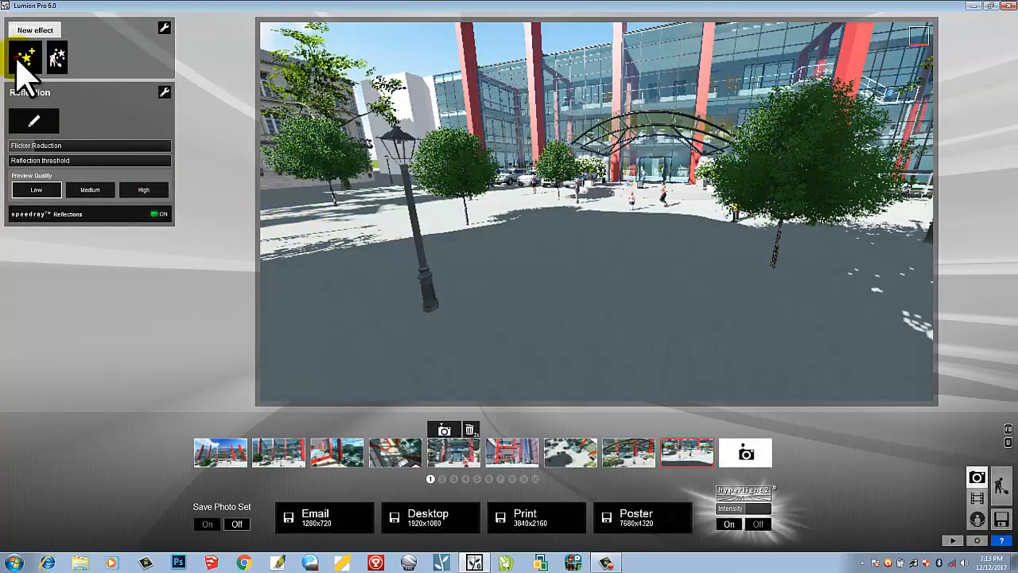
Step: Browse the world and weather photo effects for Photo 9 without adding one
click(22, 58)
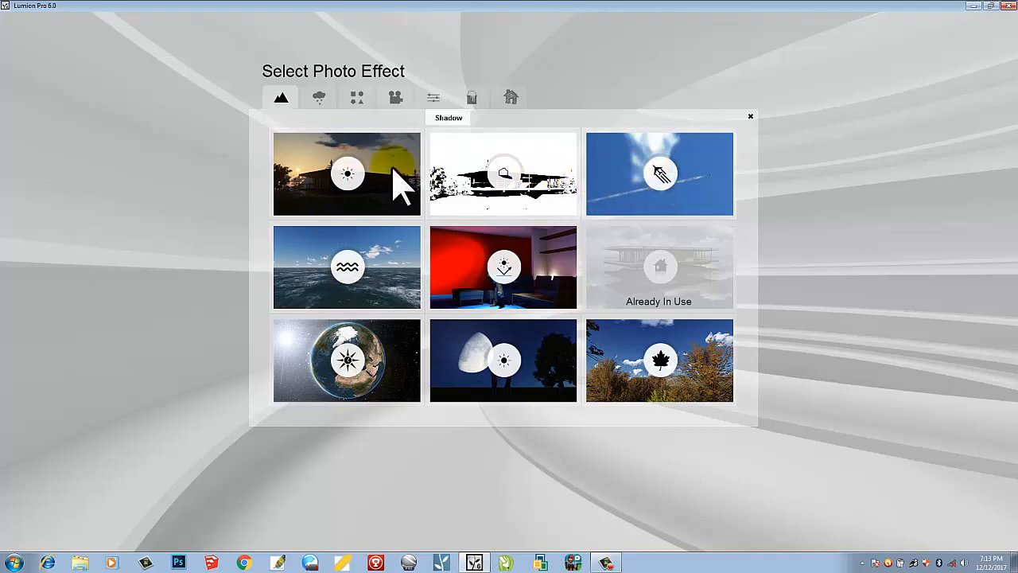
click(319, 97)
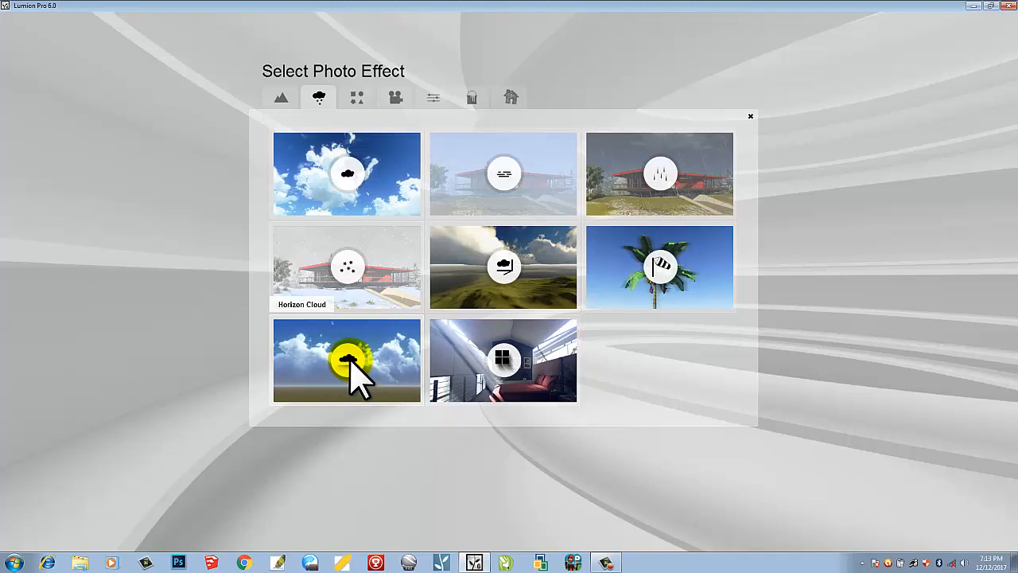
click(280, 96)
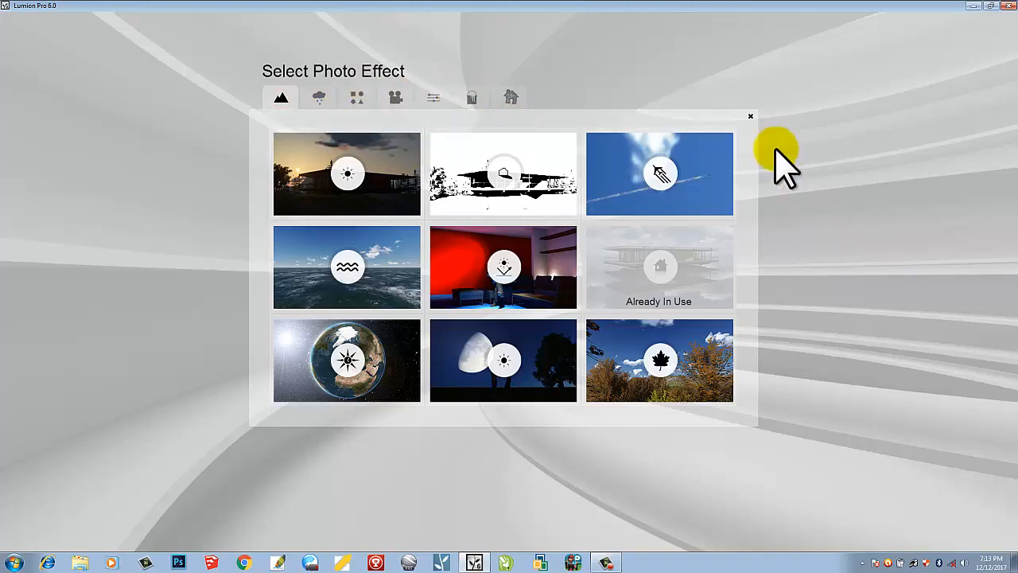
click(752, 116)
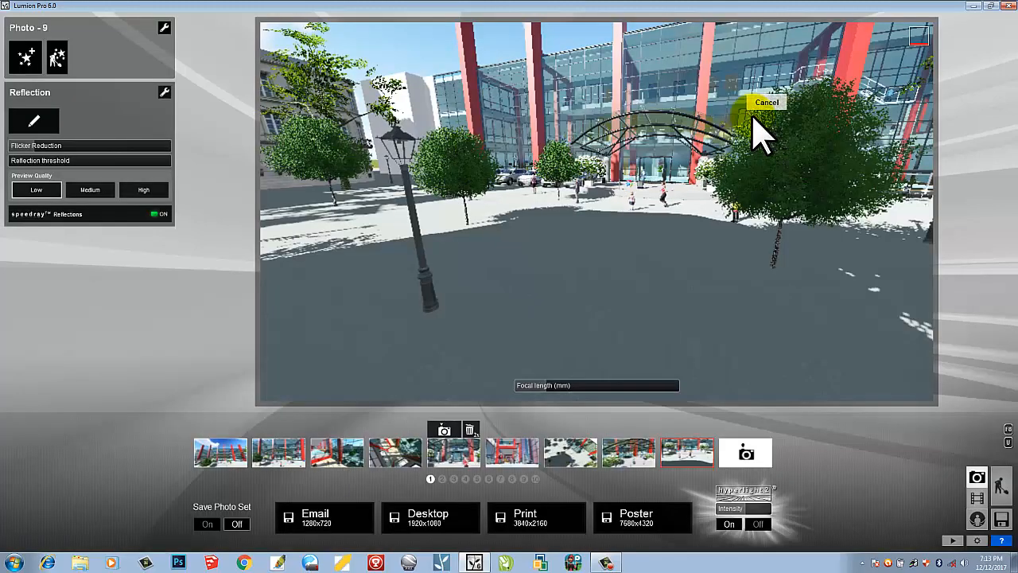
Step: Reframe the camera to an elevated view looking down on the plaza, the entrance canopy and the glass facade
right_drag(670, 184, 670, 180)
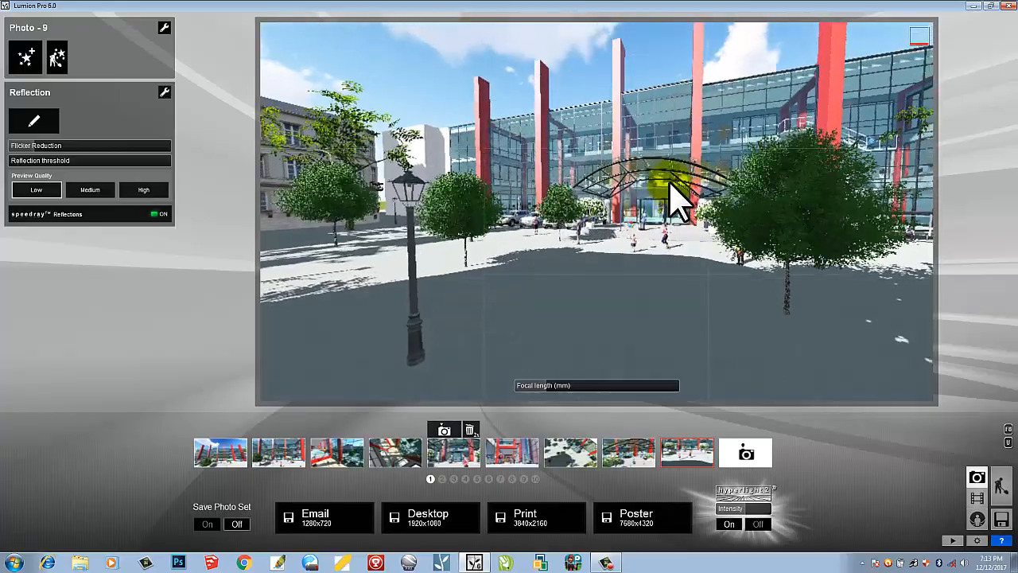
scroll(670, 180, down, 2)
scroll(669, 179, down, 4)
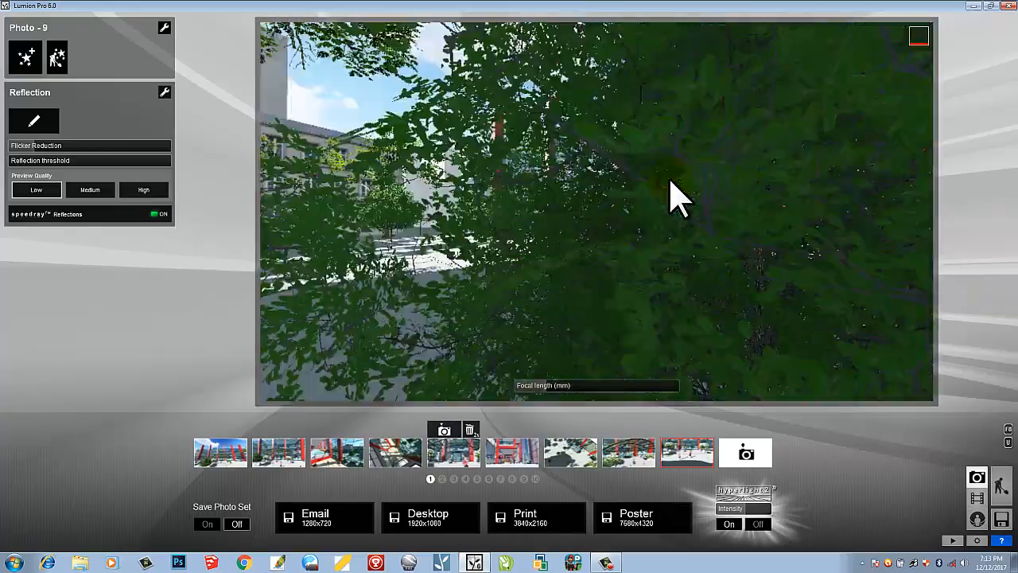
scroll(670, 180, up, 6)
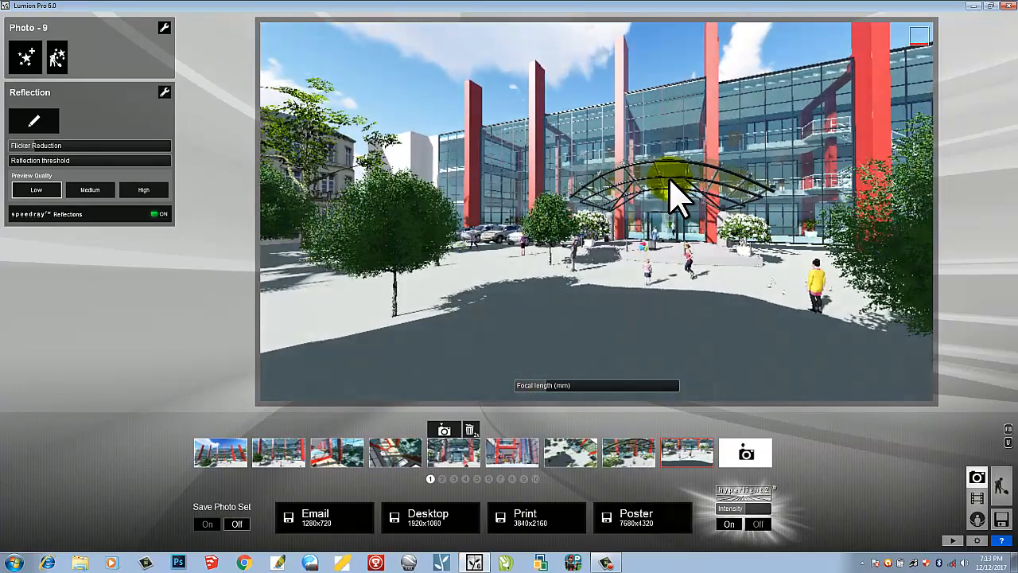
key(q)
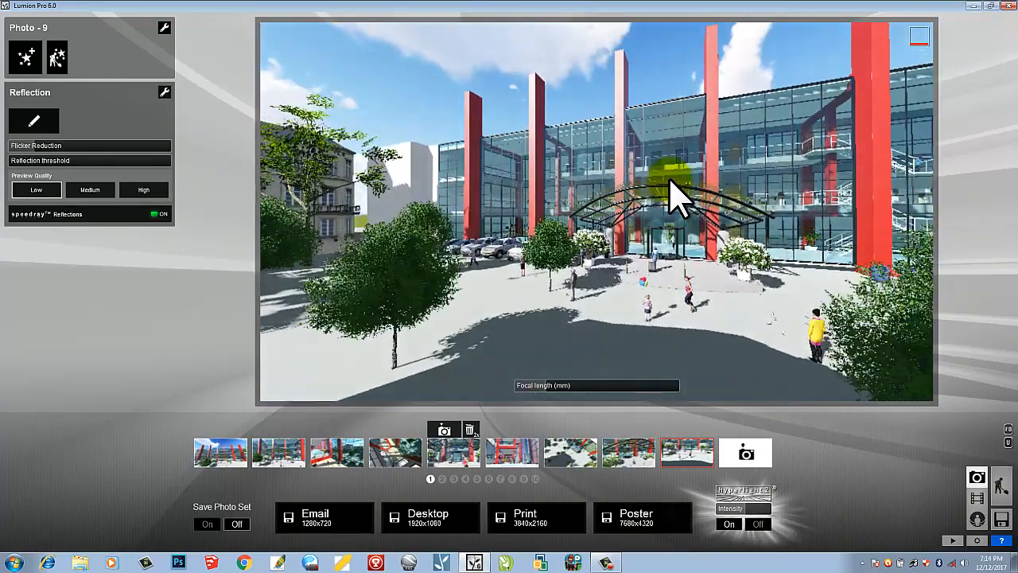
key(q)
right_drag(719, 242, 716, 302)
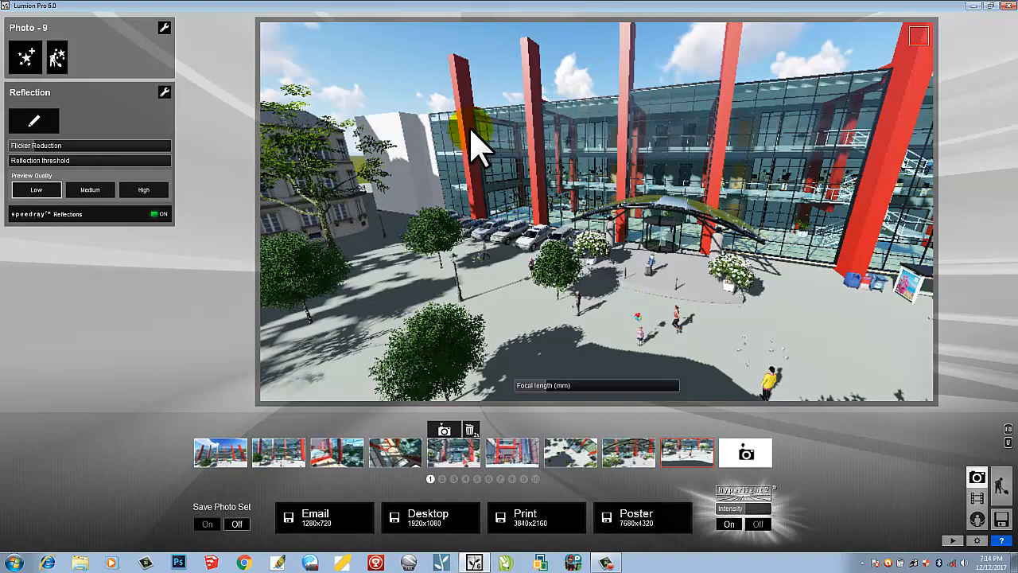